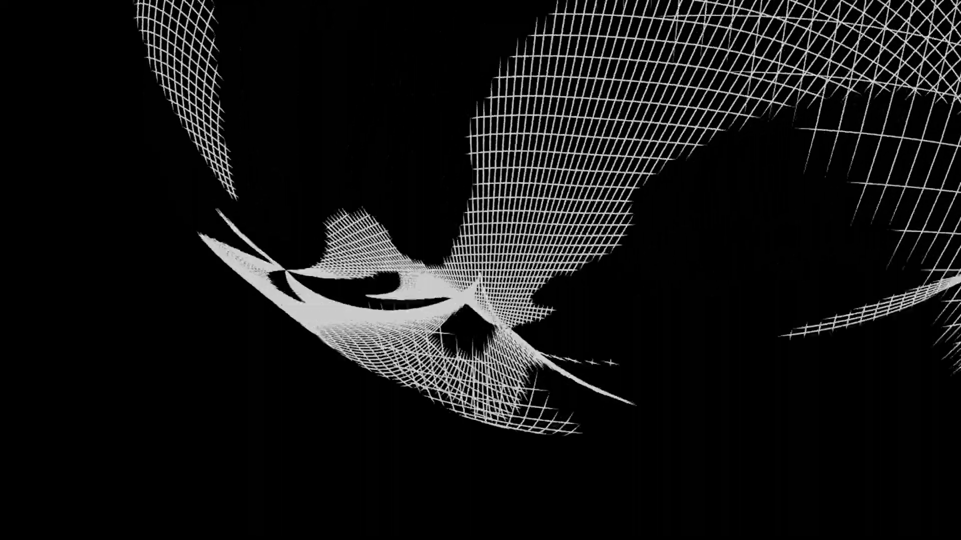
- Subscribe to the Acrylicode YouTube channel and set its notifications to all
{"action": "left_click", "coordinate": [842, 202]}
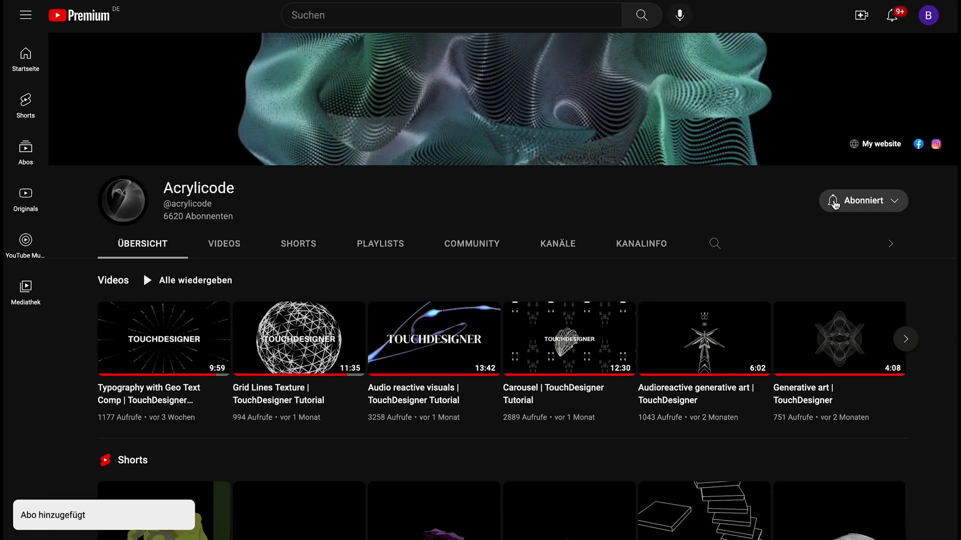
{"action": "left_click", "coordinate": [834, 205]}
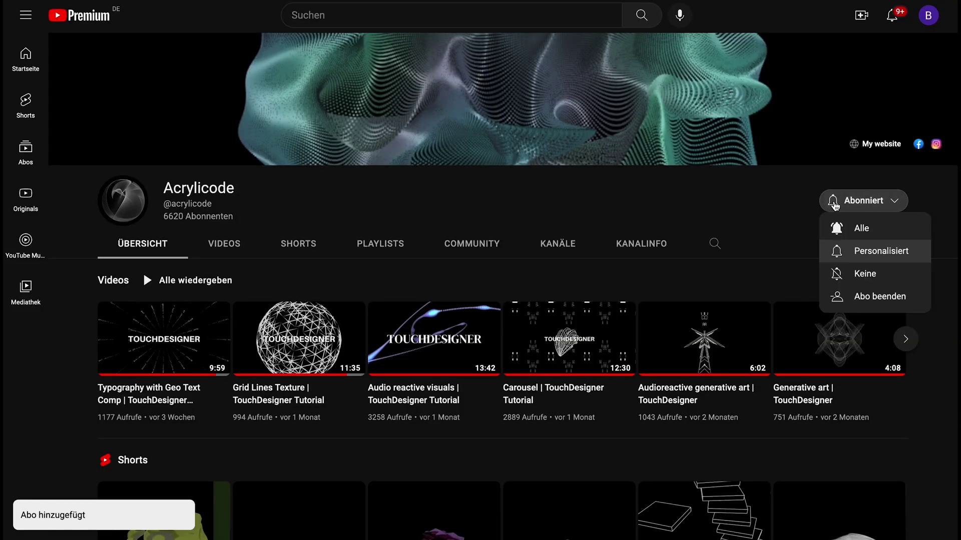
{"action": "left_click", "coordinate": [858, 230]}
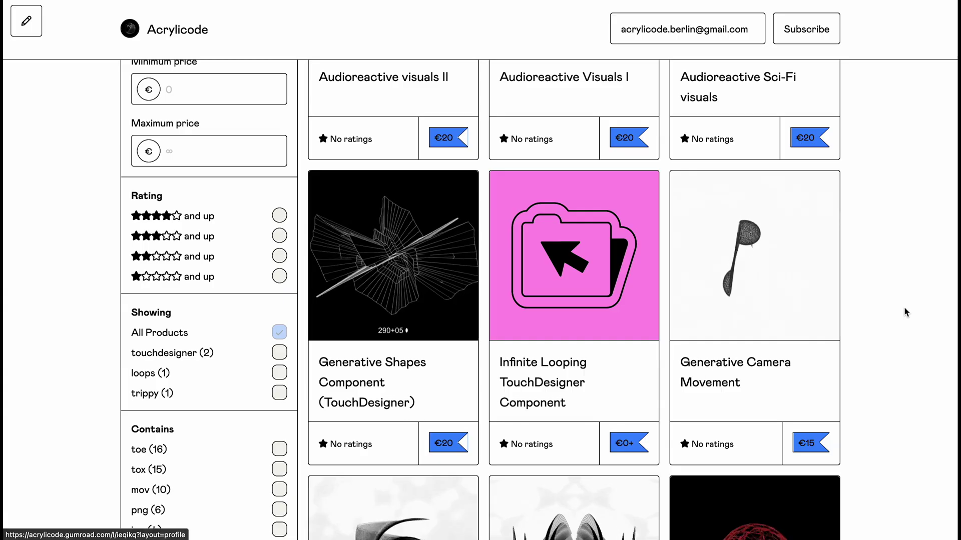
- Browse the Acrylicode shop's product listings and the project file posts on the creator's membership page
{"action": "scroll", "coordinate": [904, 308], "scroll_direction": "down", "scroll_amount": 6}
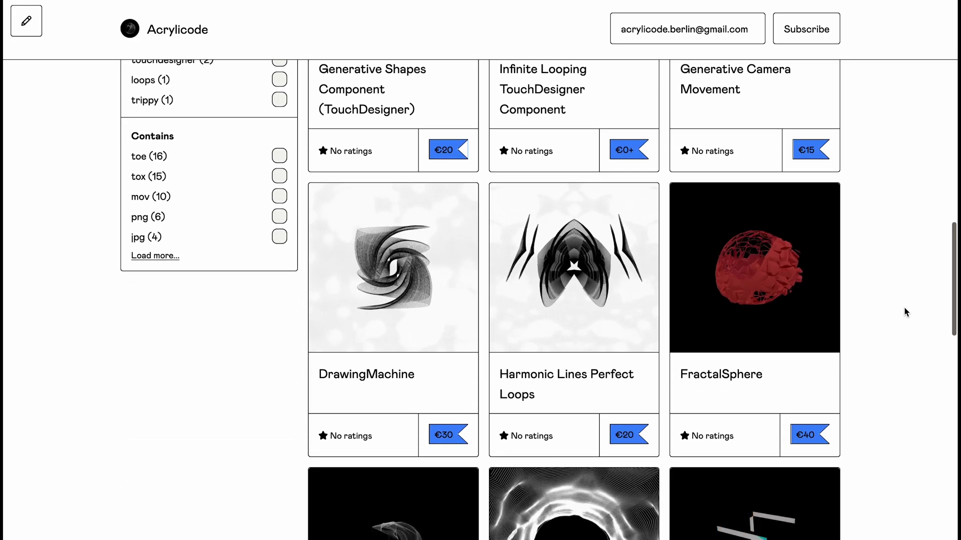
{"action": "scroll", "coordinate": [904, 307], "scroll_direction": "down", "scroll_amount": 4}
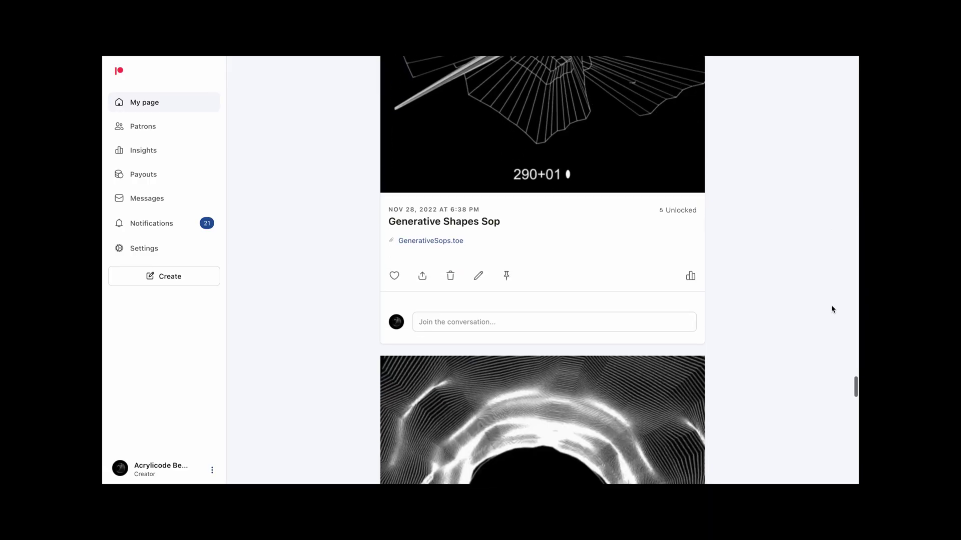
{"action": "scroll", "coordinate": [832, 309], "scroll_direction": "down", "scroll_amount": 14}
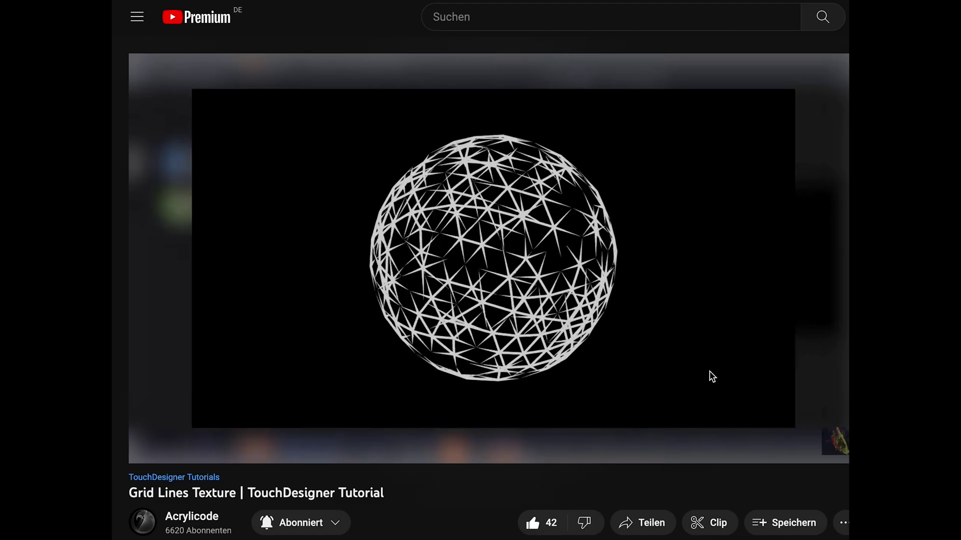
- Skim through several points of the Grid Lines Texture TouchDesigner tutorial video
{"action": "left_click_drag", "start_coordinate": [442, 429], "coordinate": [440, 431]}
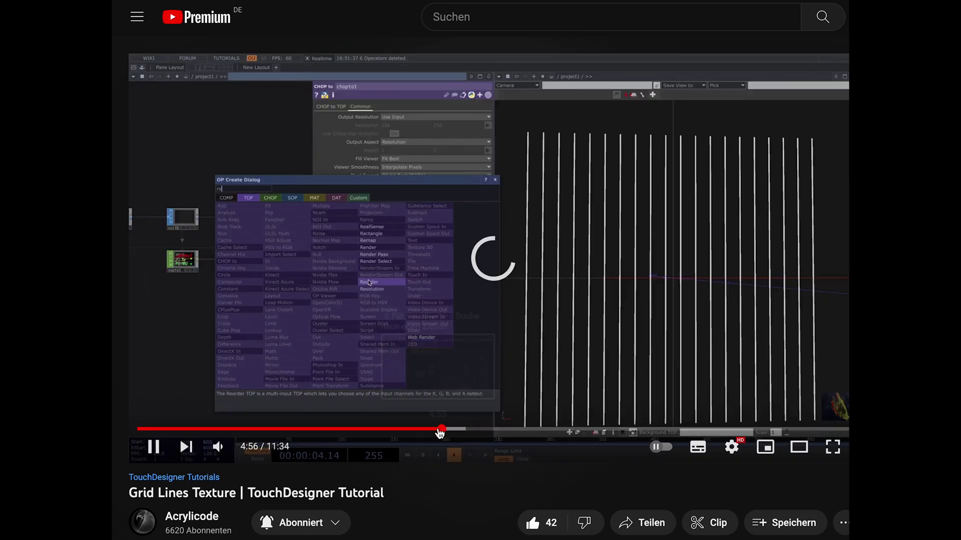
{"action": "left_click_drag", "start_coordinate": [270, 433], "coordinate": [265, 432]}
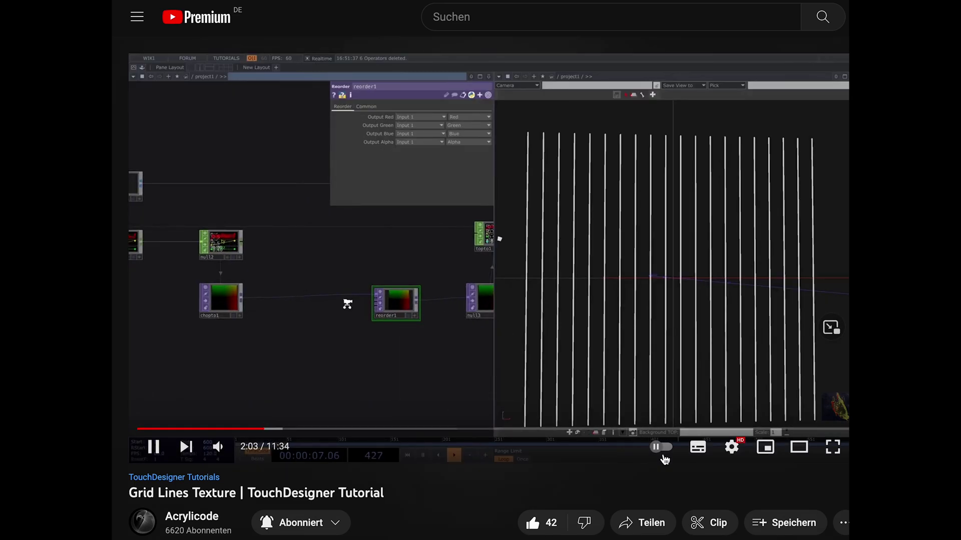
{"action": "left_click_drag", "start_coordinate": [690, 429], "coordinate": [683, 432]}
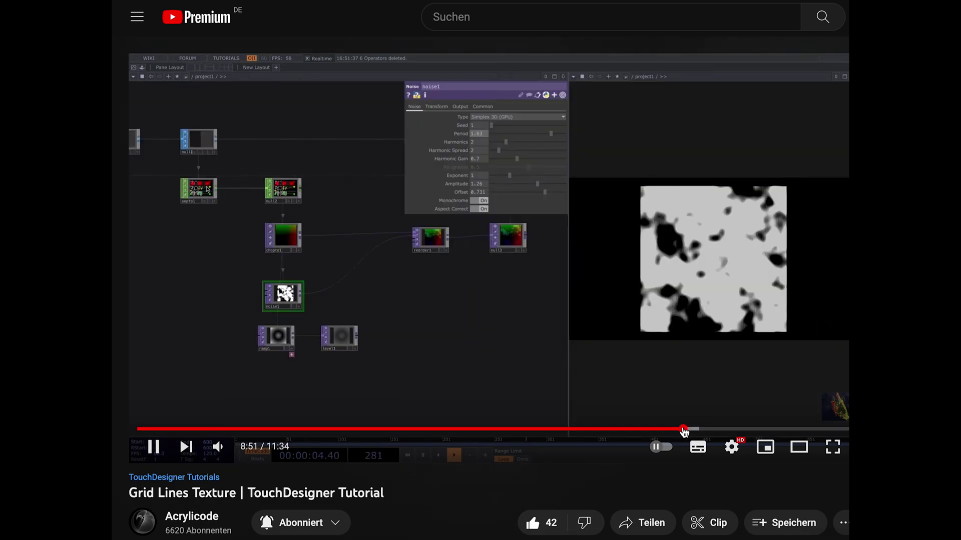
{"action": "left_click", "coordinate": [761, 430]}
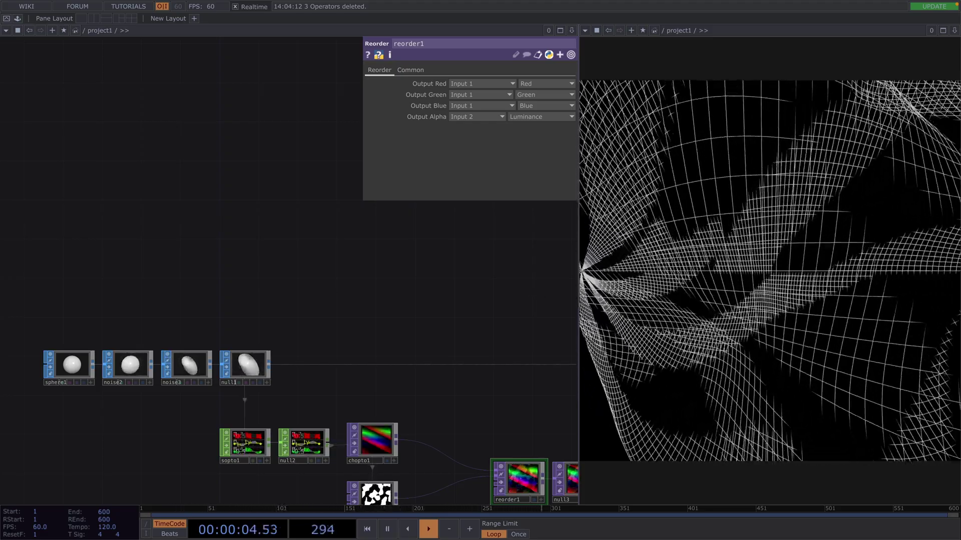
- Bring the Second Soul audio file into the TouchDesigner network as an Audio File In CHOP above the sphere chain
{"action": "left_click_drag", "start_coordinate": [0, 210], "coordinate": [149, 205]}
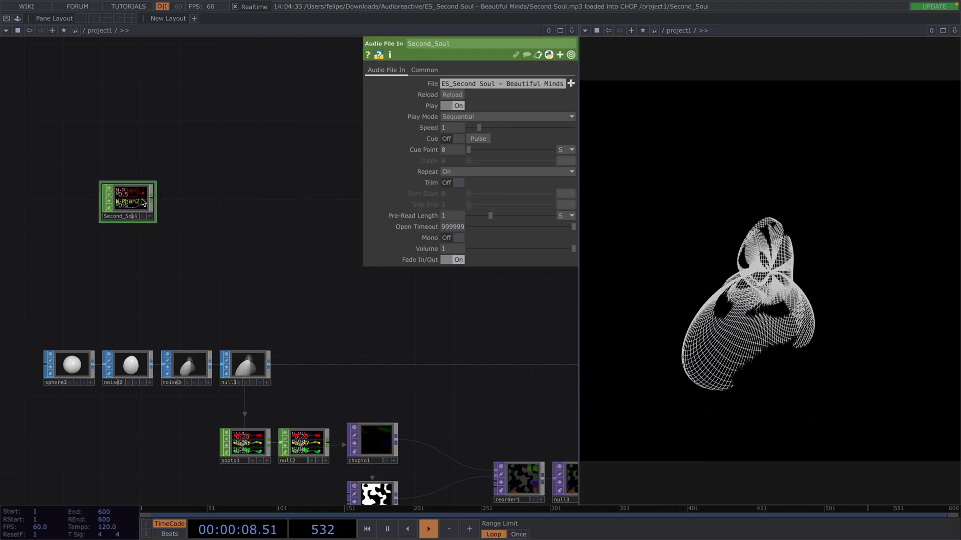
{"action": "scroll", "coordinate": [128, 204], "scroll_direction": "up", "scroll_amount": 2}
{"action": "scroll", "coordinate": [139, 207], "scroll_direction": "up", "scroll_amount": 1}
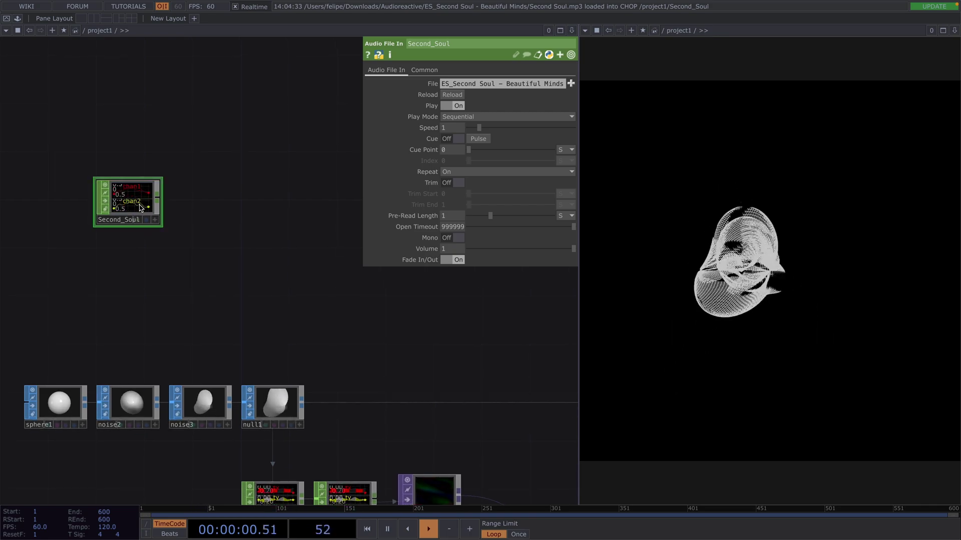
- Connect an Audio Device Out CHOP to Second_Soul and duplicate it to get a second audio output
{"action": "left_click", "coordinate": [161, 205]}
{"action": "type", "text": "au"}
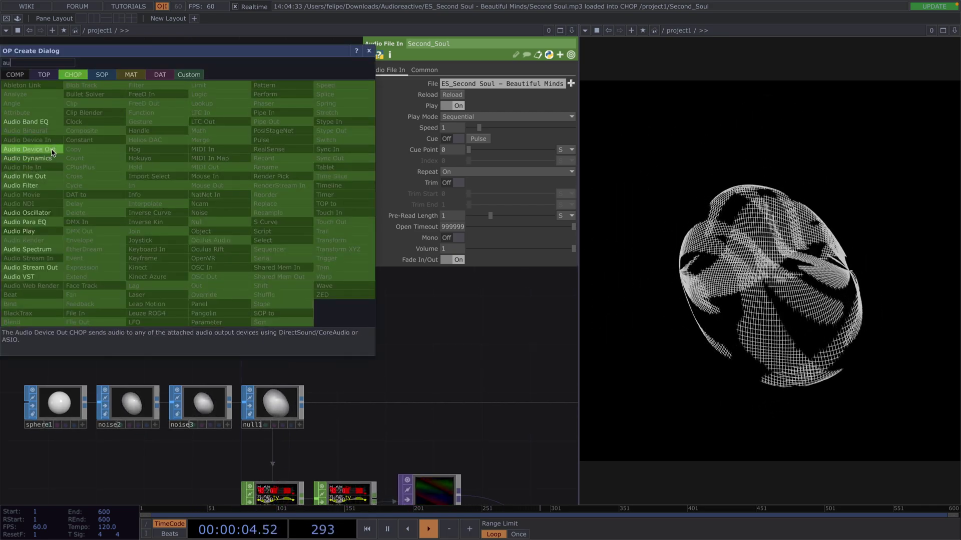
{"action": "left_click", "coordinate": [30, 150]}
{"action": "left_click", "coordinate": [331, 198]}
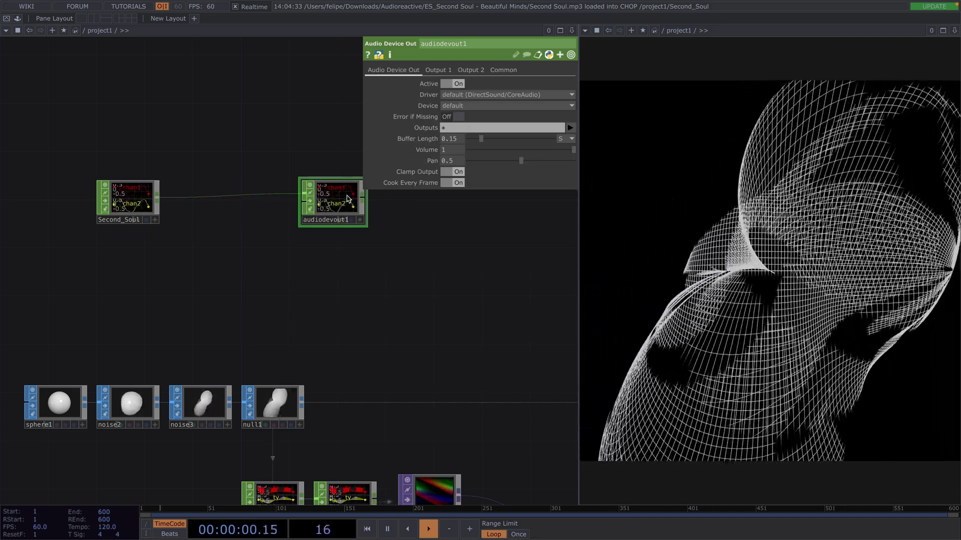
{"action": "key", "text": "ctrl+c"}
{"action": "key", "text": "ctrl+v"}
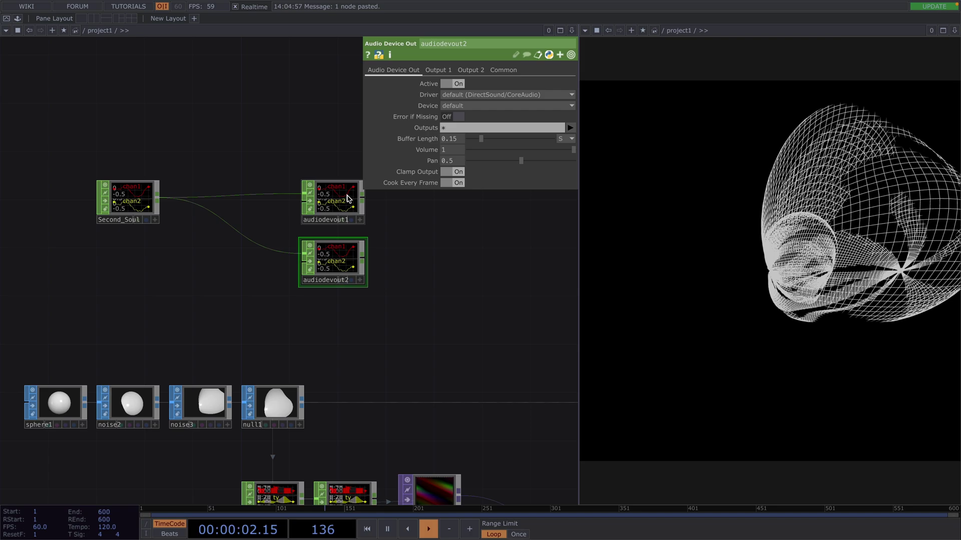
- Set the output device of audiodevout1 to BlackHole 2ch
{"action": "left_click", "coordinate": [348, 198]}
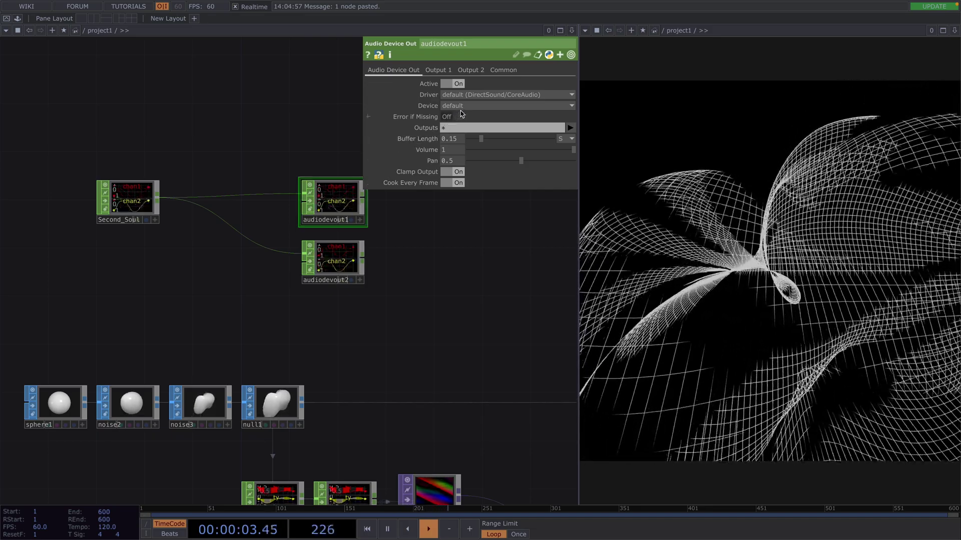
{"action": "left_click", "coordinate": [465, 106]}
{"action": "left_click", "coordinate": [492, 166]}
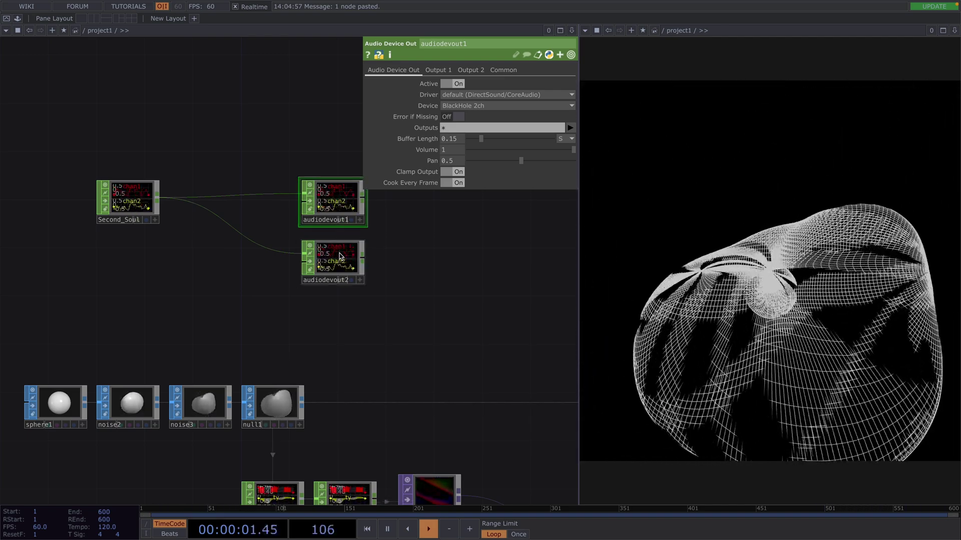
- Set the output device of audiodevout2 to USB Audio CODEC and lower its volume to 0.167
{"action": "left_click", "coordinate": [340, 256]}
{"action": "left_click", "coordinate": [473, 106]}
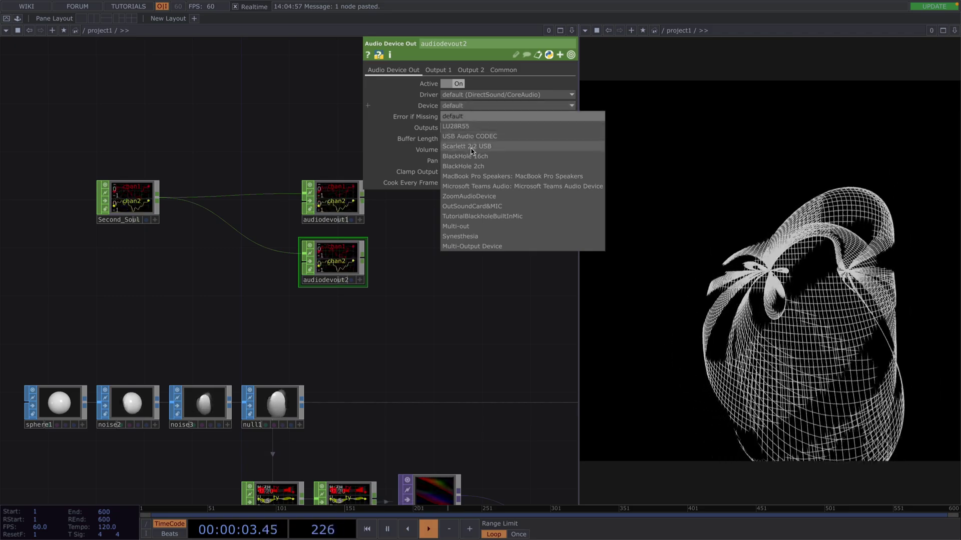
{"action": "left_click", "coordinate": [478, 133]}
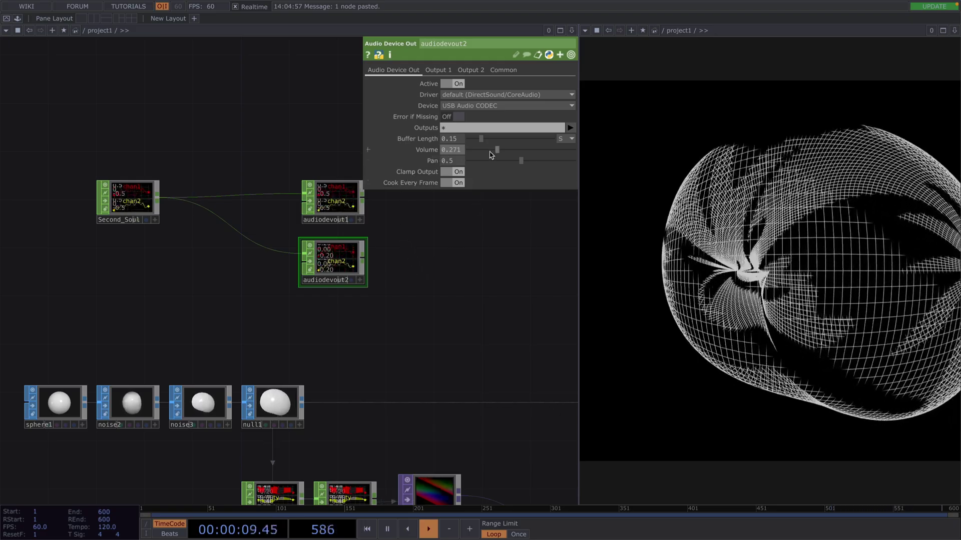
{"action": "left_click_drag", "start_coordinate": [490, 154], "coordinate": [485, 153]}
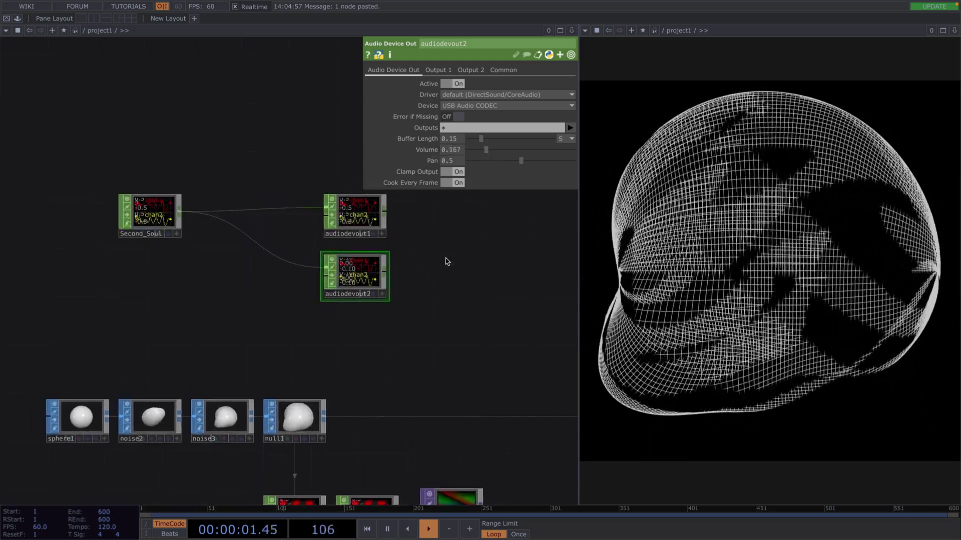
- Import the setupAudioreactiveSong.tox component into the network above the Second_Soul operator
{"action": "key", "text": "p"}
{"action": "scroll", "coordinate": [441, 266], "scroll_direction": "down", "scroll_amount": 2}
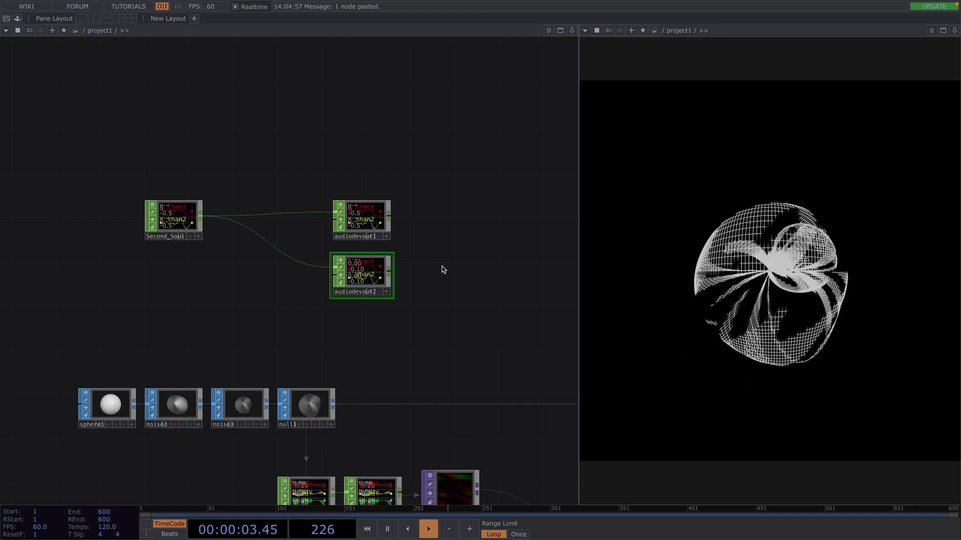
{"action": "left_click_drag", "start_coordinate": [437, 256], "coordinate": [427, 257]}
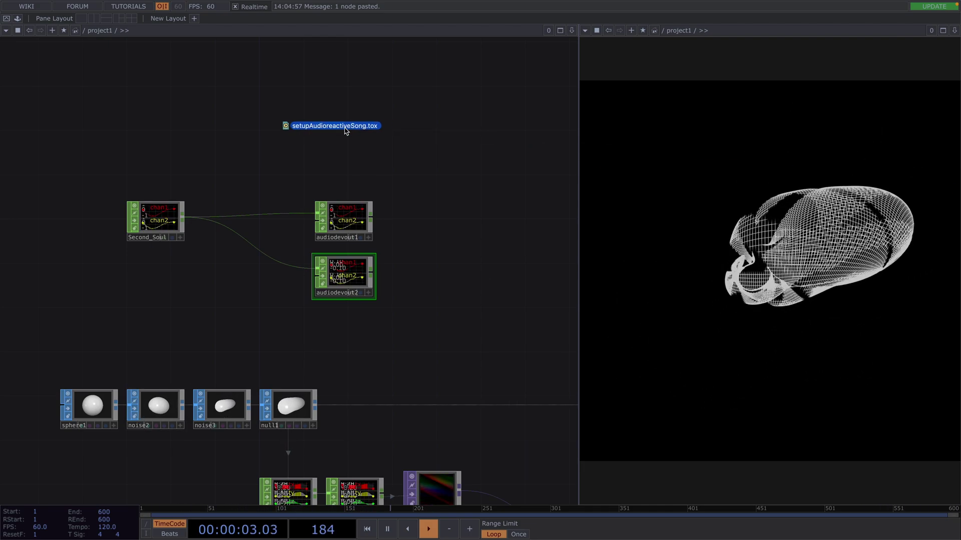
{"action": "left_click_drag", "start_coordinate": [222, 119], "coordinate": [223, 118]}
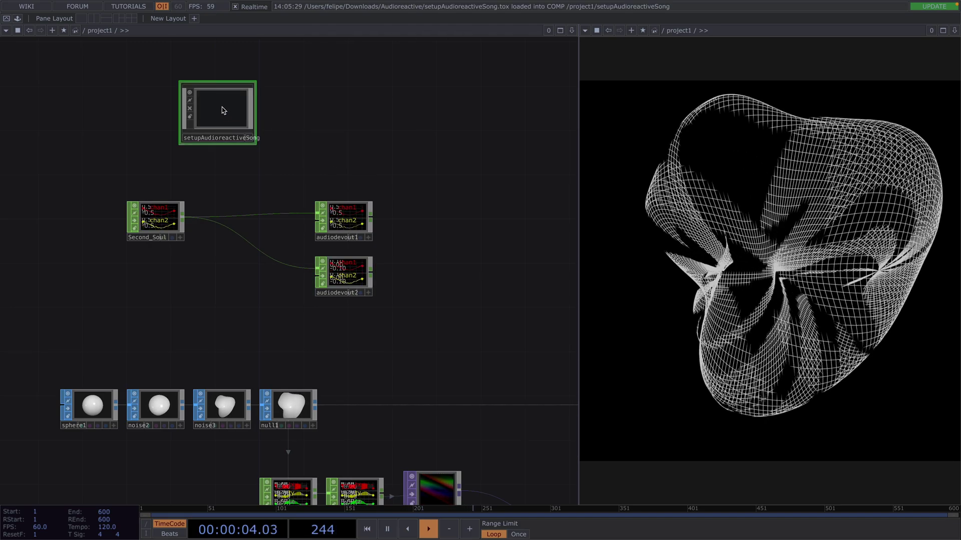
{"action": "left_click_drag", "start_coordinate": [297, 115], "coordinate": [295, 162]}
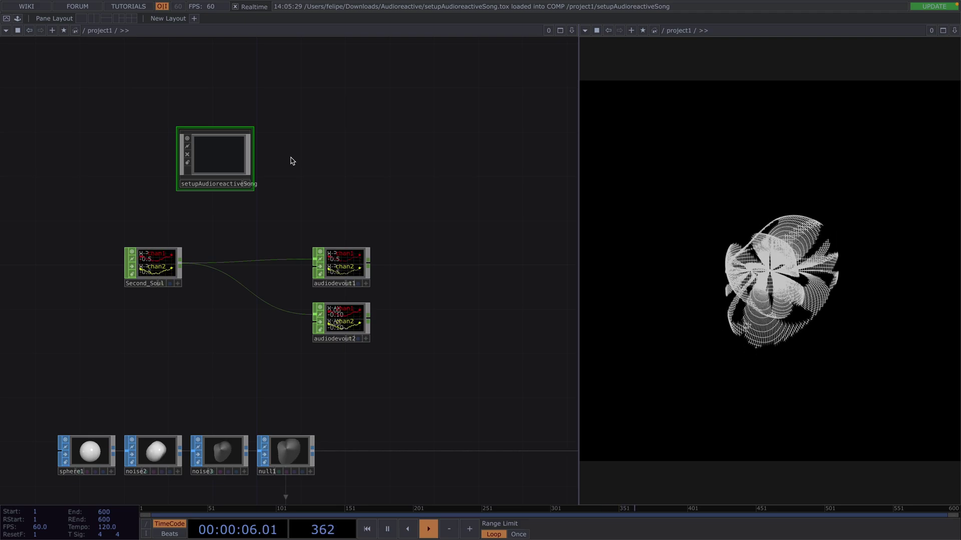
- Assign Second_Soul as the SongChop of the setupAudioreactiveSong component and run its SetUp pulse
{"action": "key", "text": "p"}
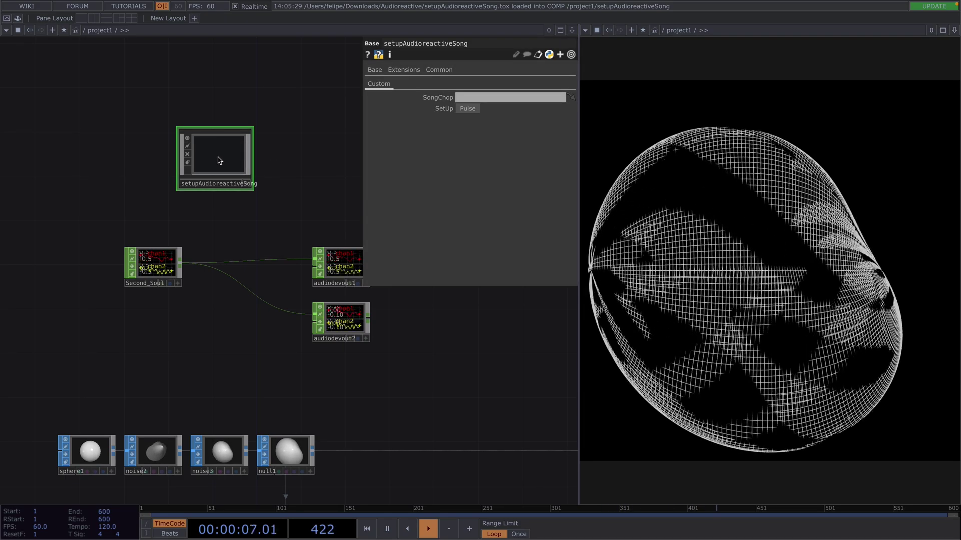
{"action": "left_click_drag", "start_coordinate": [217, 155], "coordinate": [173, 137]}
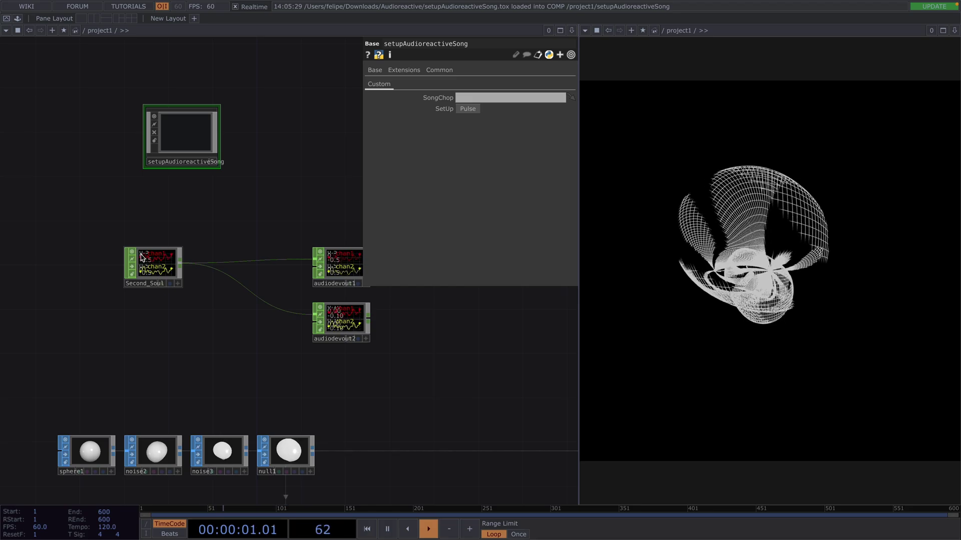
{"action": "left_click_drag", "start_coordinate": [151, 263], "coordinate": [469, 97]}
{"action": "left_click", "coordinate": [467, 109]}
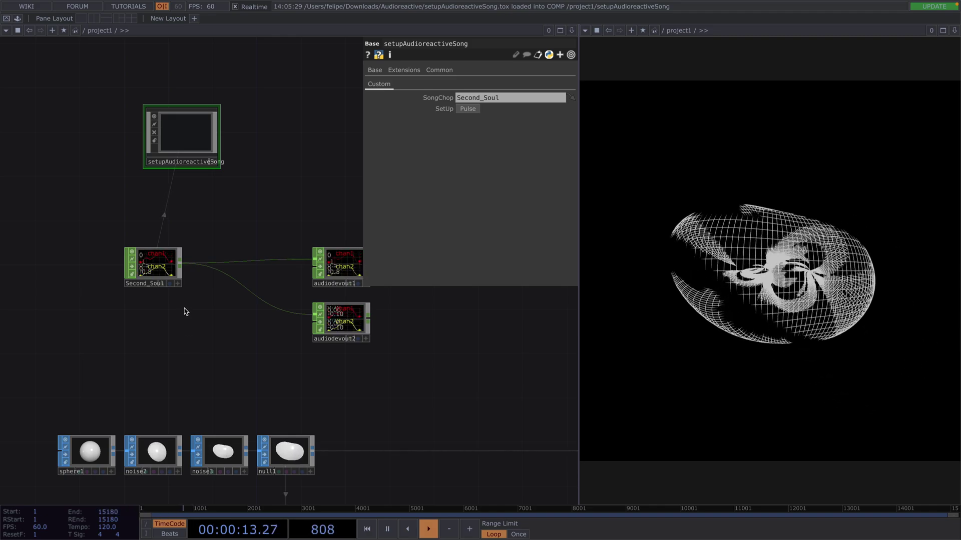
- Check the playback settings of Second_Soul and move the setupAudioreactiveSong component directly above it
{"action": "left_click", "coordinate": [157, 270]}
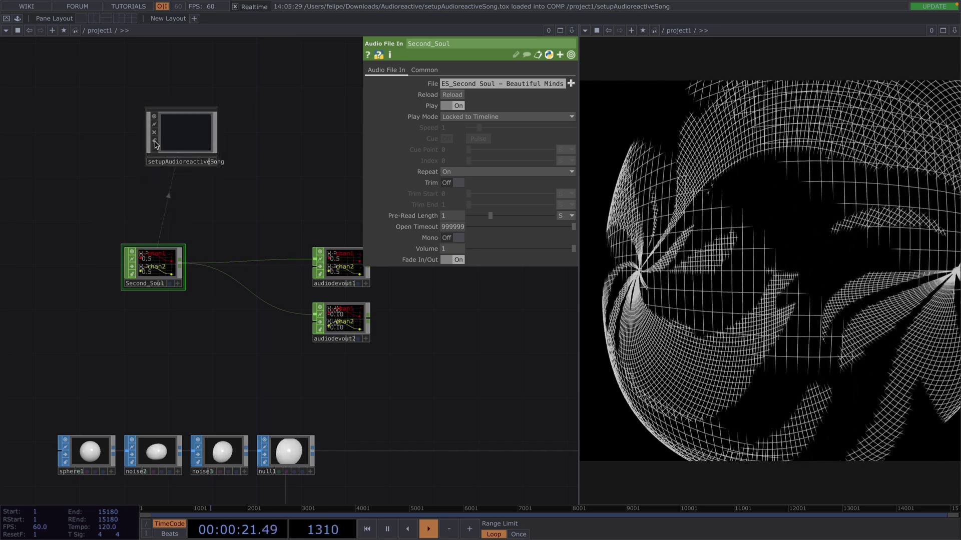
{"action": "left_click_drag", "start_coordinate": [170, 145], "coordinate": [154, 169]}
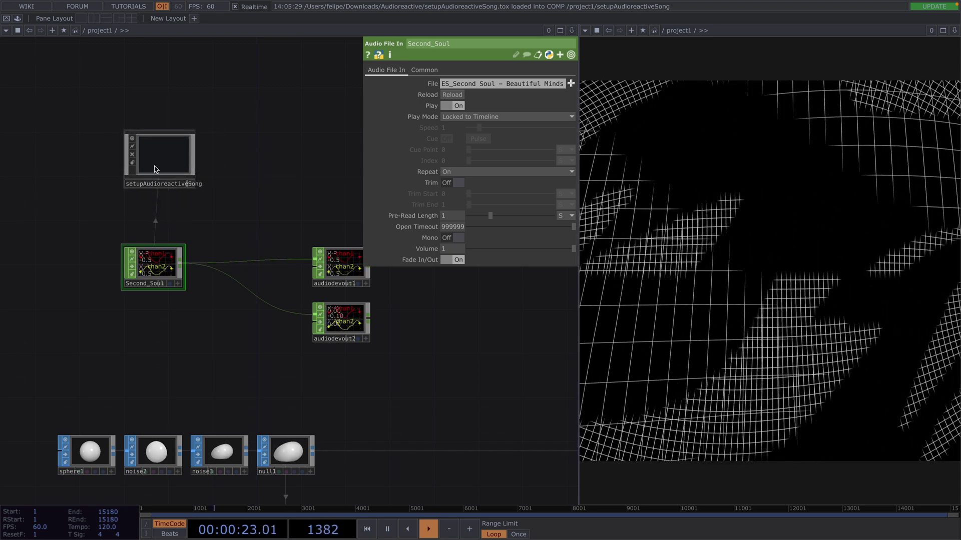
{"action": "left_click", "coordinate": [158, 162]}
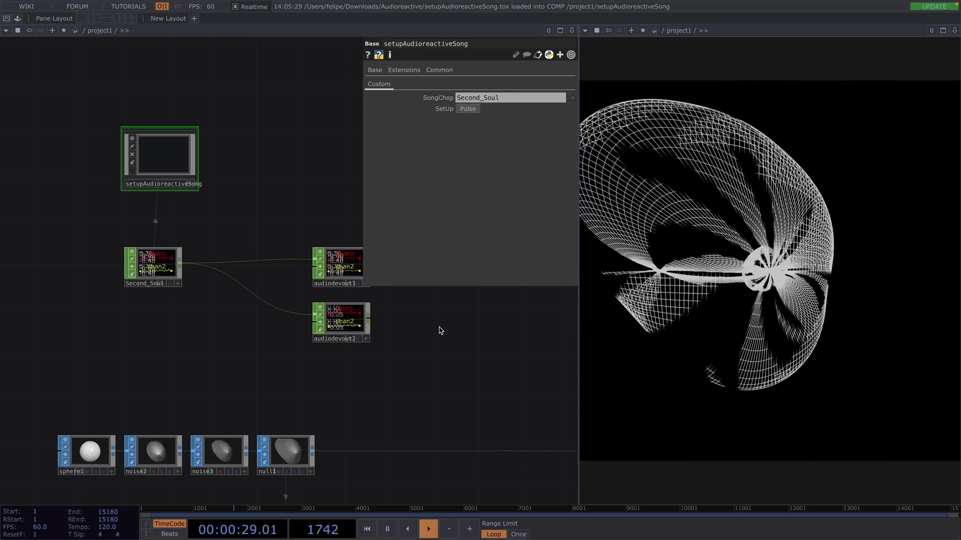
- Insert a Null CHOP between Second_Soul and the two Audio Device Out operators
{"action": "left_click_drag", "start_coordinate": [337, 351], "coordinate": [322, 353]}
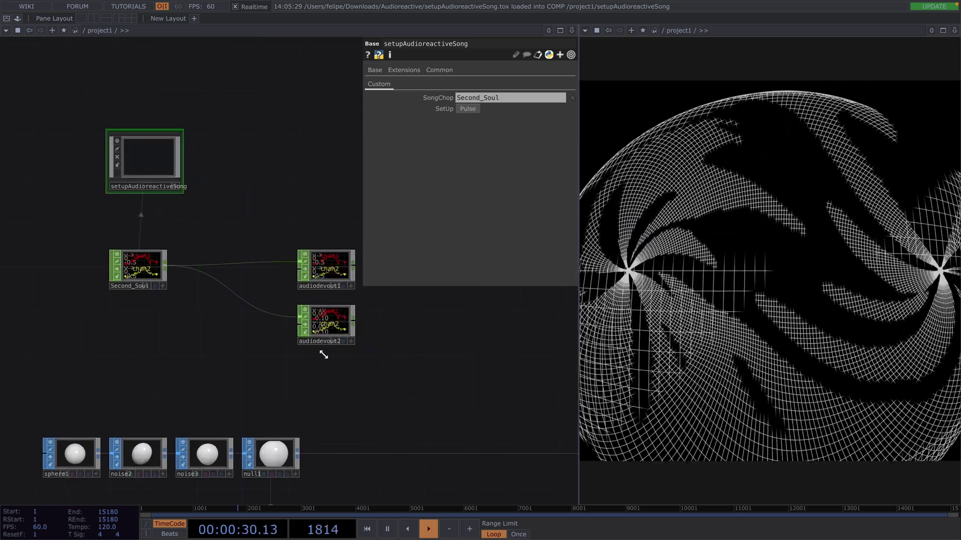
{"action": "right_click", "coordinate": [170, 269]}
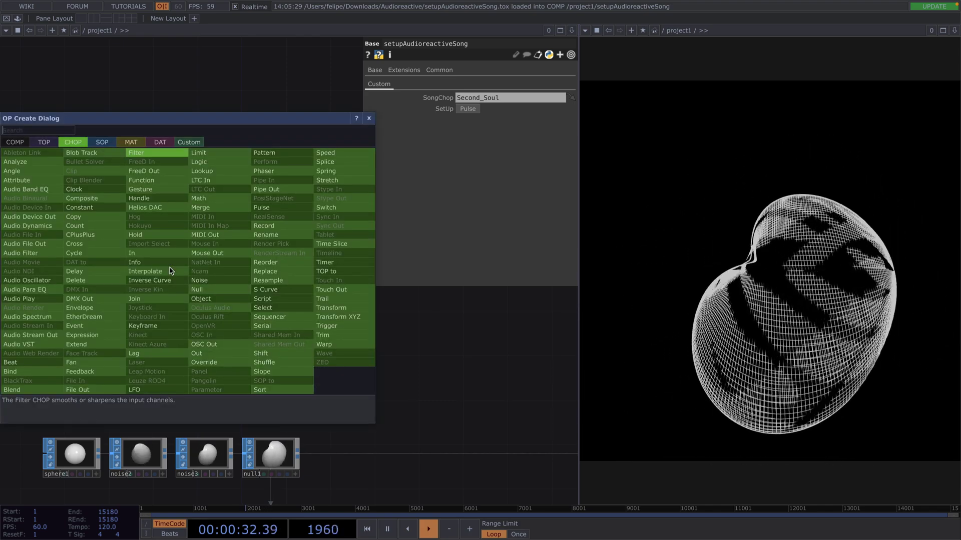
{"action": "type", "text": "nu"}
{"action": "left_click", "coordinate": [196, 289]}
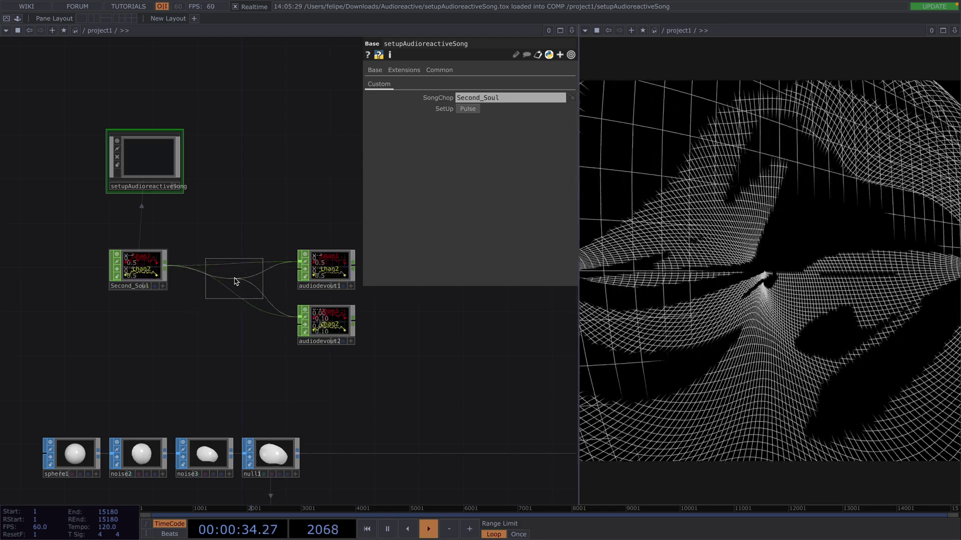
{"action": "left_click", "coordinate": [235, 278]}
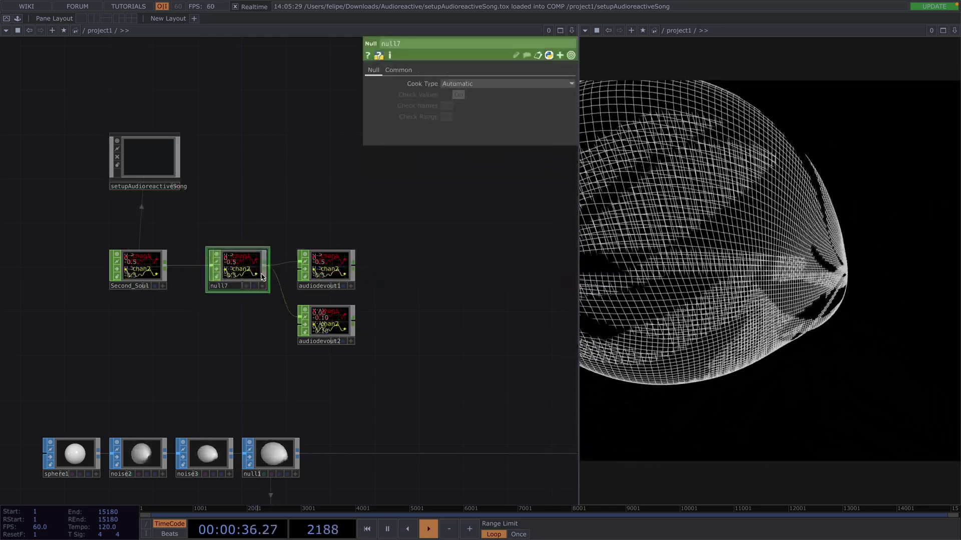
- Move both Audio Device Out operators up above the row holding Second_Soul and null7
{"action": "left_click", "coordinate": [328, 272]}
{"action": "left_click_drag", "start_coordinate": [330, 322], "coordinate": [331, 179]}
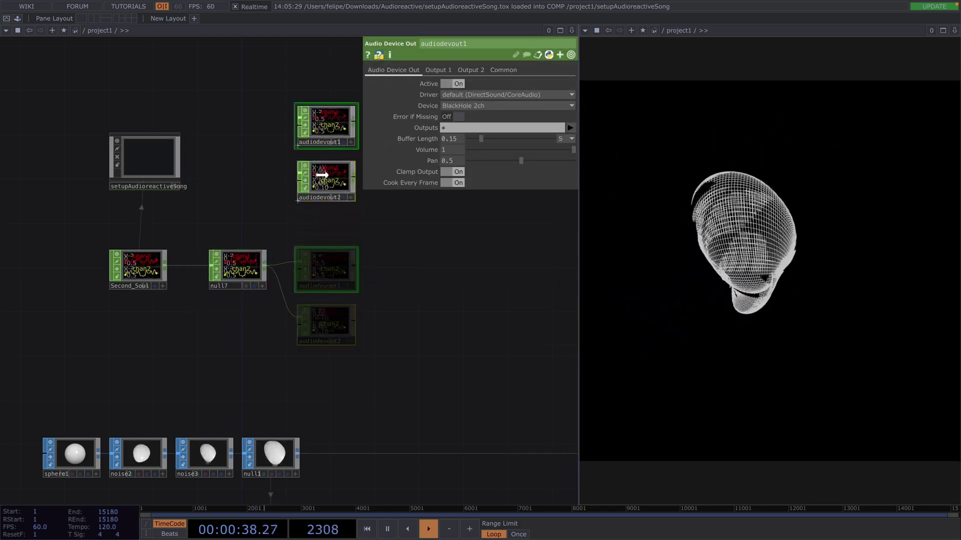
{"action": "scroll", "coordinate": [334, 250], "scroll_direction": "right", "scroll_amount": 3}
{"action": "scroll", "coordinate": [334, 251], "scroll_direction": "down", "scroll_amount": 2}
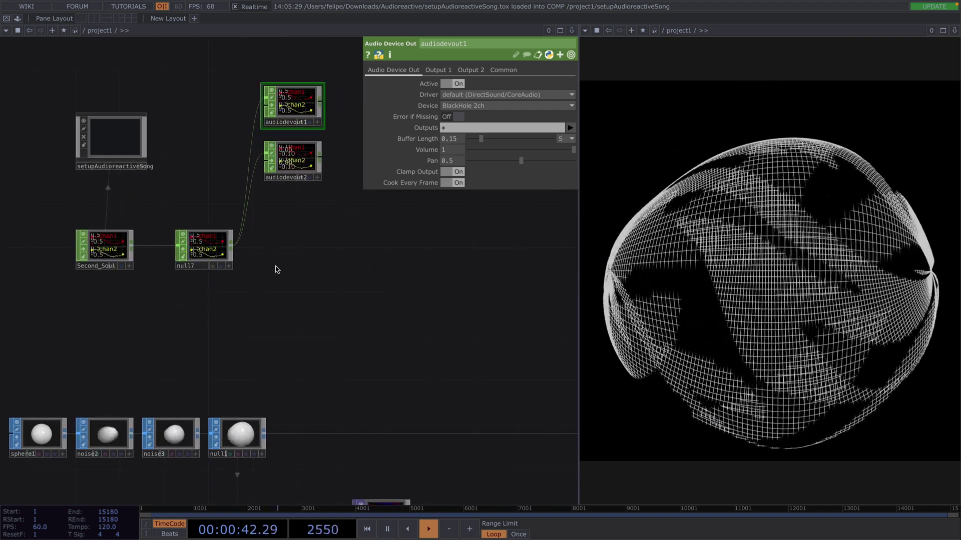
- Import the AudioReactive_Rotation.tox component beside null7 and connect null7's output to its input
{"action": "scroll", "coordinate": [278, 272], "scroll_direction": "down", "scroll_amount": 1}
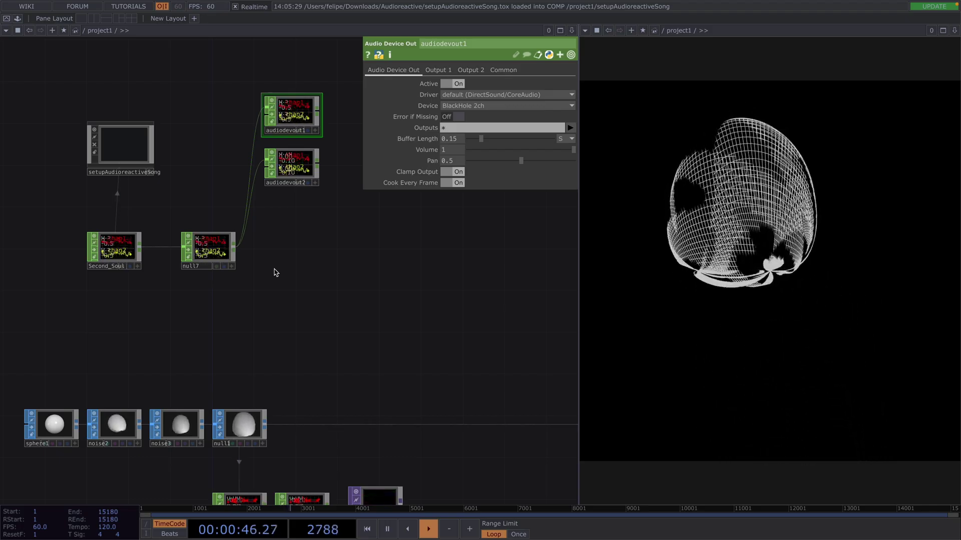
{"action": "scroll", "coordinate": [275, 273], "scroll_direction": "down", "scroll_amount": 1}
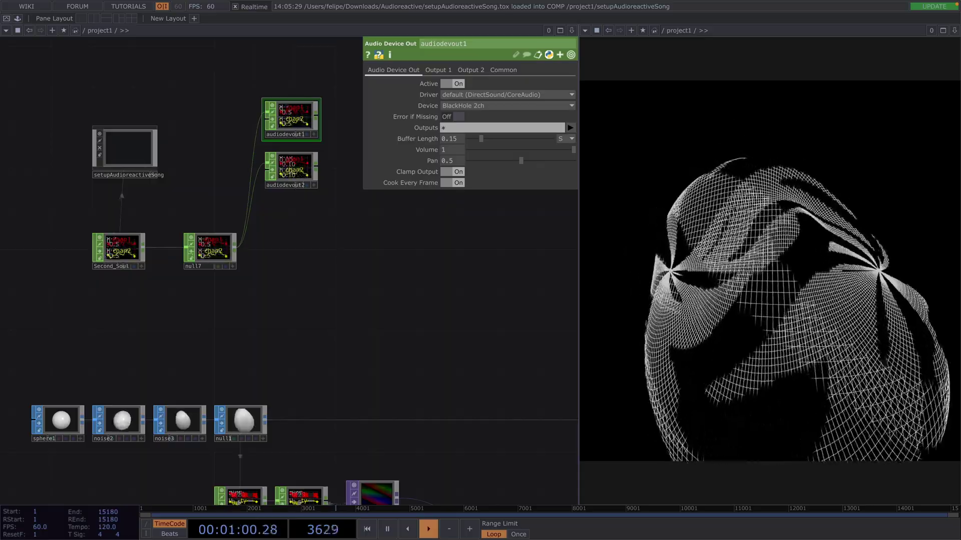
{"action": "left_click_drag", "start_coordinate": [767, 183], "coordinate": [320, 263]}
{"action": "left_click_drag", "start_coordinate": [326, 307], "coordinate": [252, 332]}
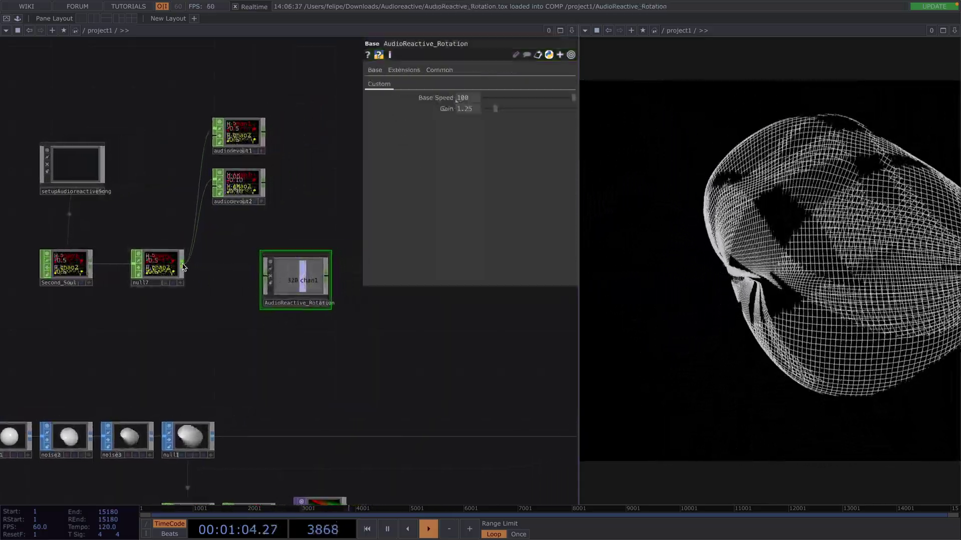
{"action": "left_click", "coordinate": [182, 264]}
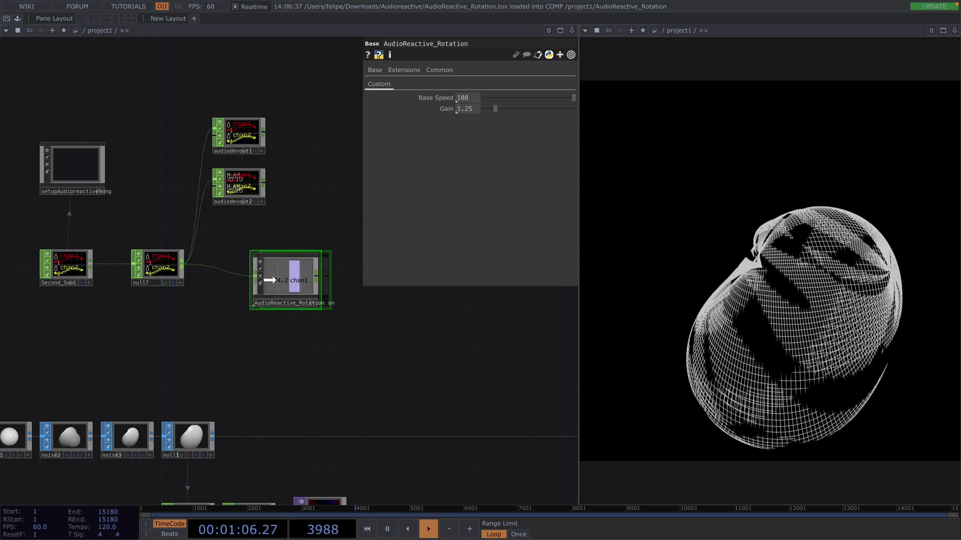
{"action": "left_click", "coordinate": [270, 280]}
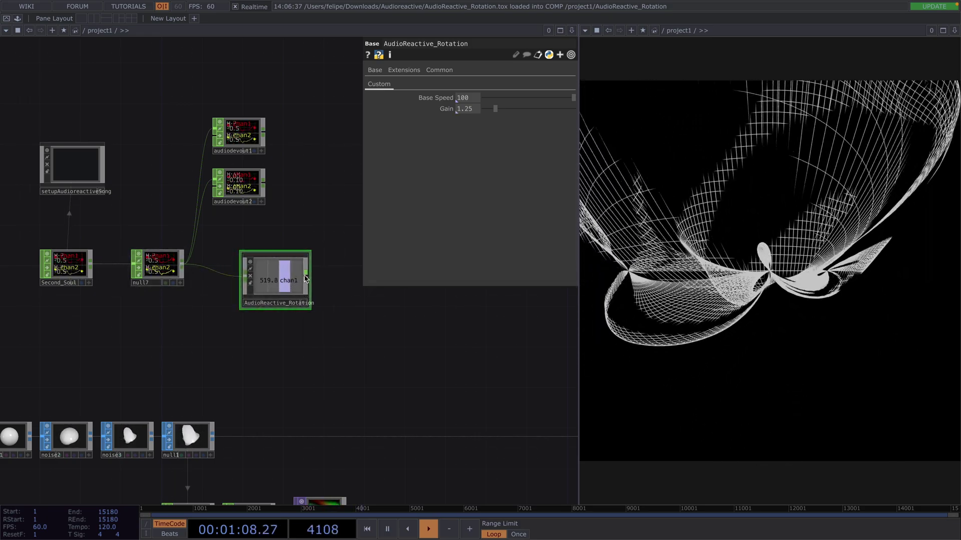
- Add a Null CHOP after AudioReactive_Rotation and space it a little away from the component
{"action": "key", "text": "Tab"}
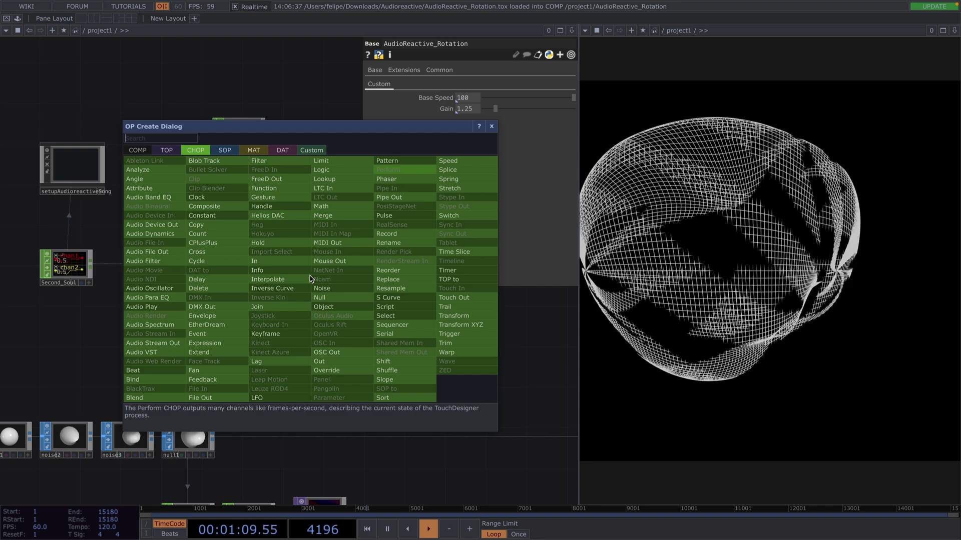
{"action": "type", "text": "nu"}
{"action": "left_click", "coordinate": [324, 299]}
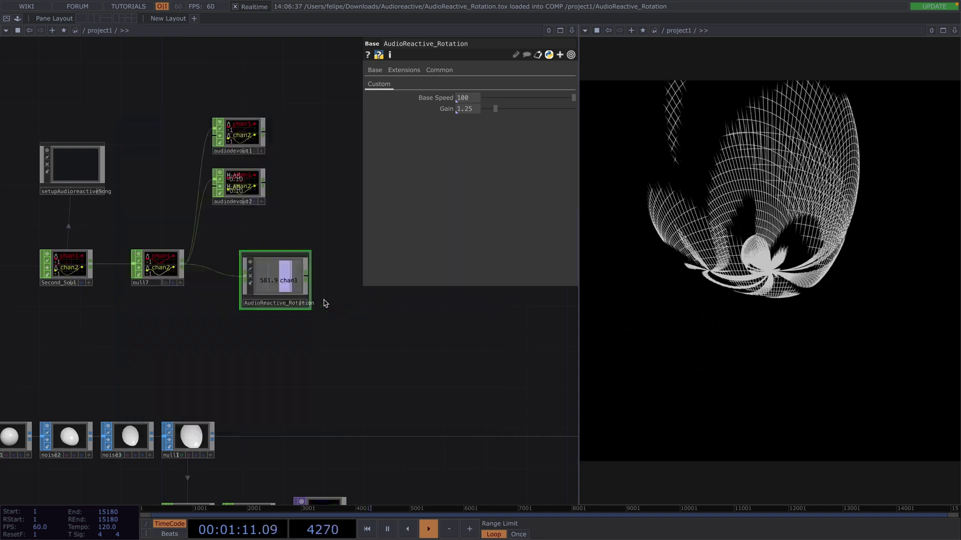
{"action": "left_click", "coordinate": [350, 282]}
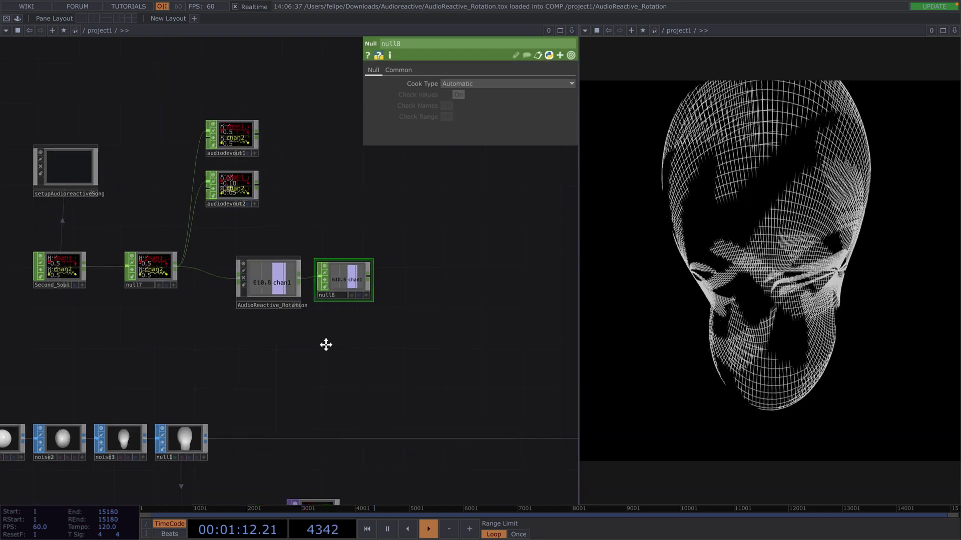
{"action": "scroll", "coordinate": [270, 316], "scroll_direction": "down", "scroll_amount": 1}
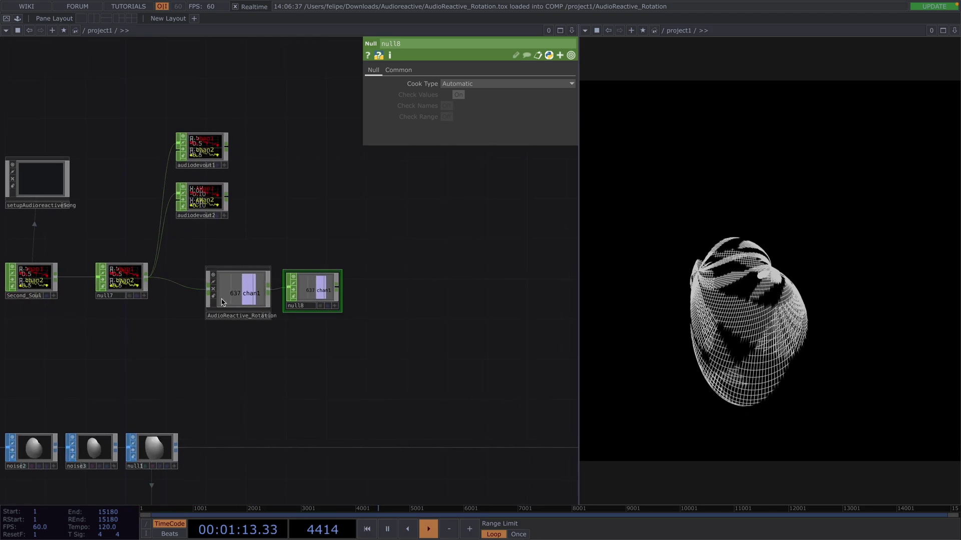
{"action": "scroll", "coordinate": [251, 286], "scroll_direction": "up", "scroll_amount": 2}
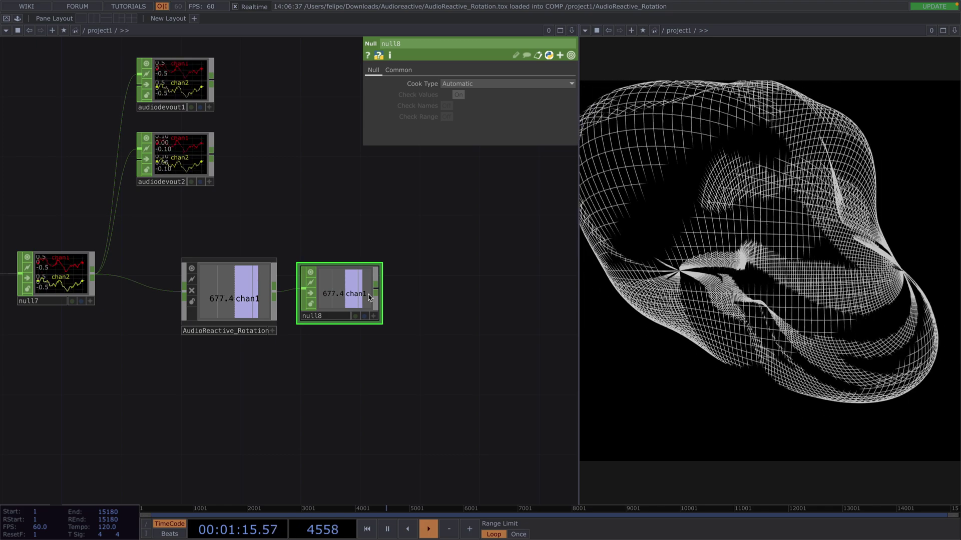
{"action": "left_click_drag", "start_coordinate": [354, 294], "coordinate": [384, 294]}
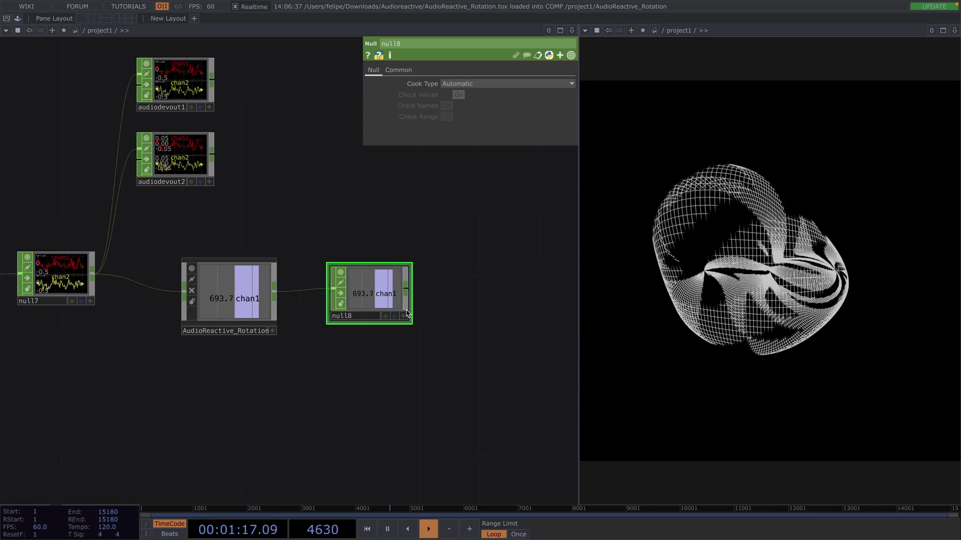
- Set noise2's Z translate to op('null8')['chan1'] * 0.01 and deactivate the viewer of null8
{"action": "scroll", "coordinate": [369, 293], "scroll_direction": "up", "scroll_amount": 1}
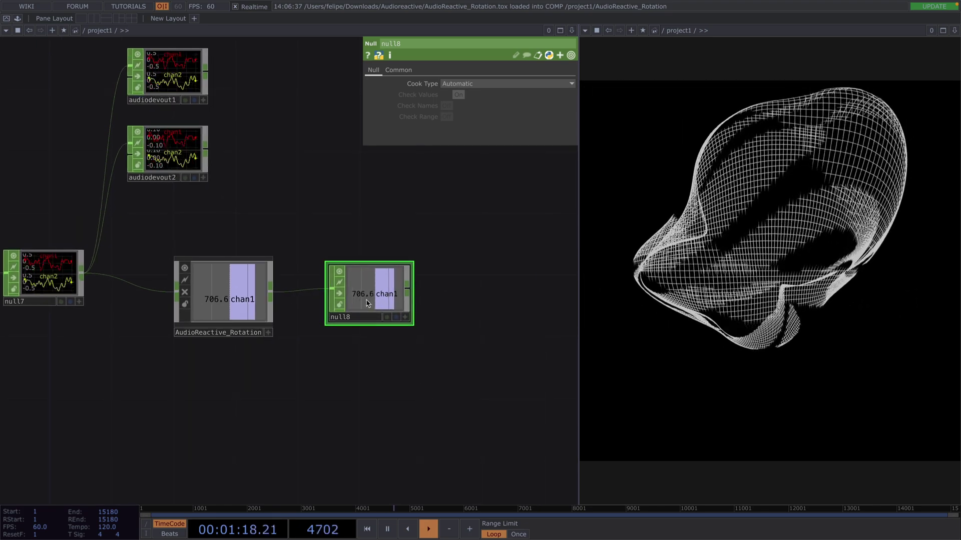
{"action": "scroll", "coordinate": [362, 304], "scroll_direction": "up", "scroll_amount": 1}
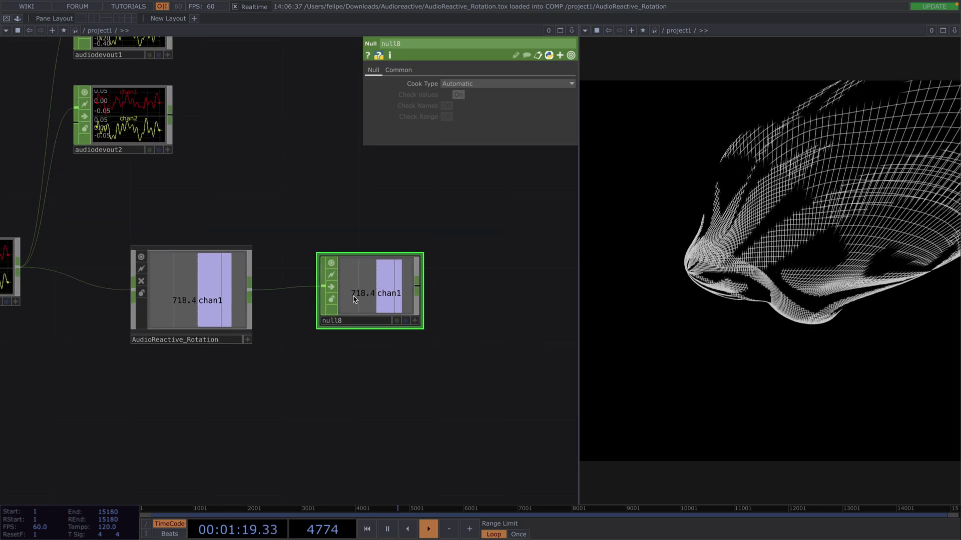
{"action": "scroll", "coordinate": [370, 313], "scroll_direction": "down", "scroll_amount": 4}
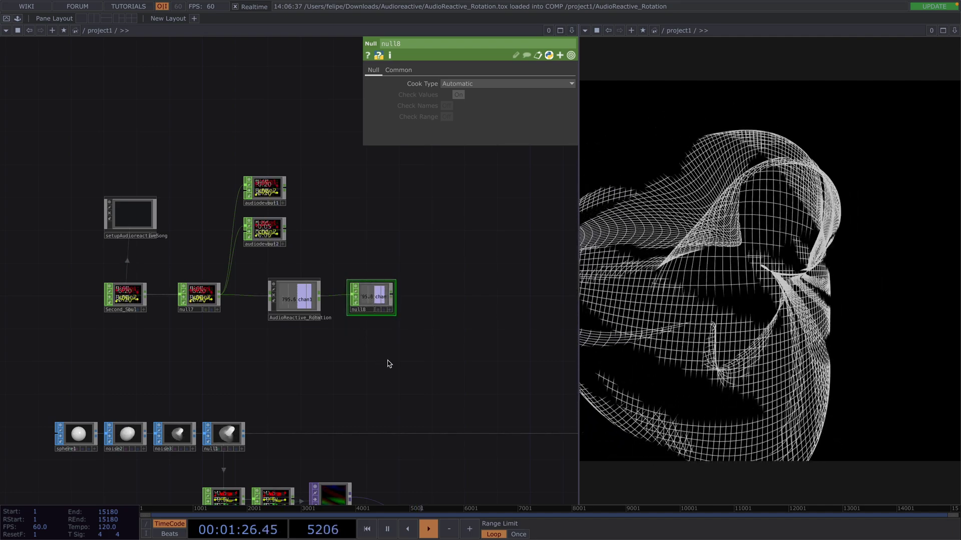
{"action": "left_click_drag", "start_coordinate": [369, 336], "coordinate": [335, 286]}
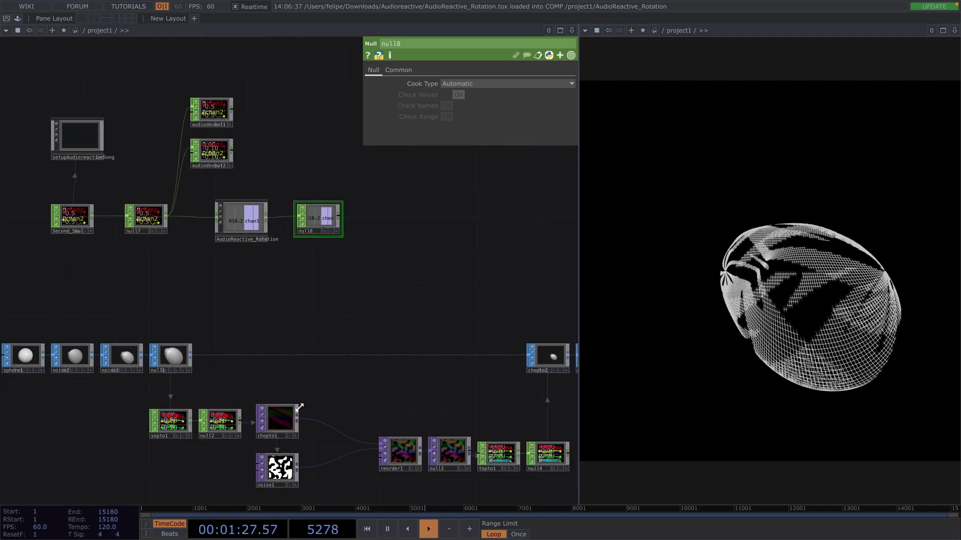
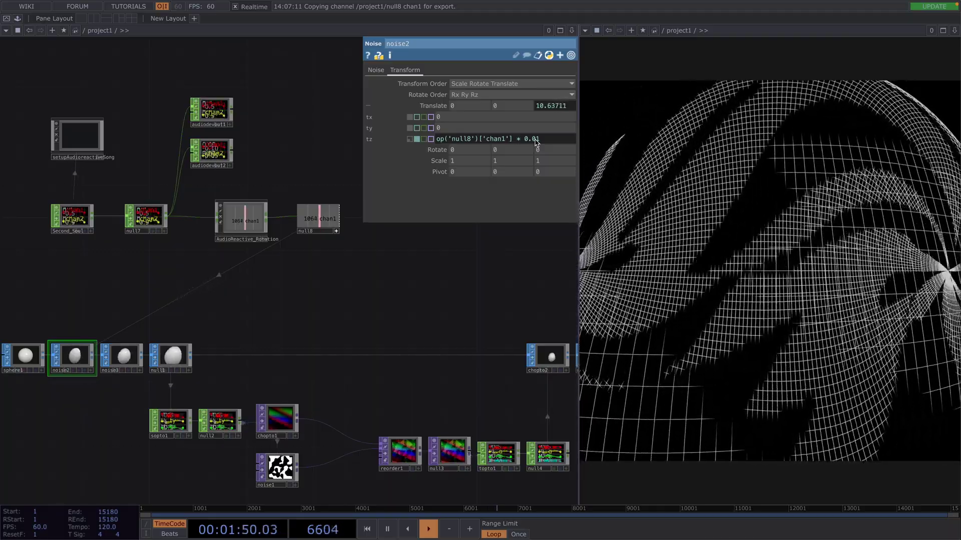
{"action": "left_click", "coordinate": [334, 236]}
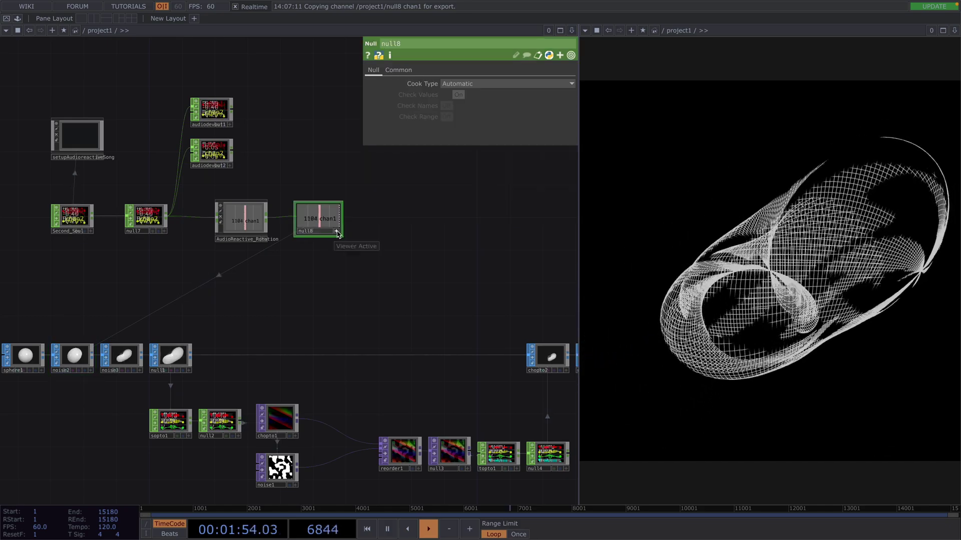
- Copy noise2's Z translate expression to noise3 as op('null8')['chan1'] * 0.03 and hide the parameter window
{"action": "left_click", "coordinate": [84, 355]}
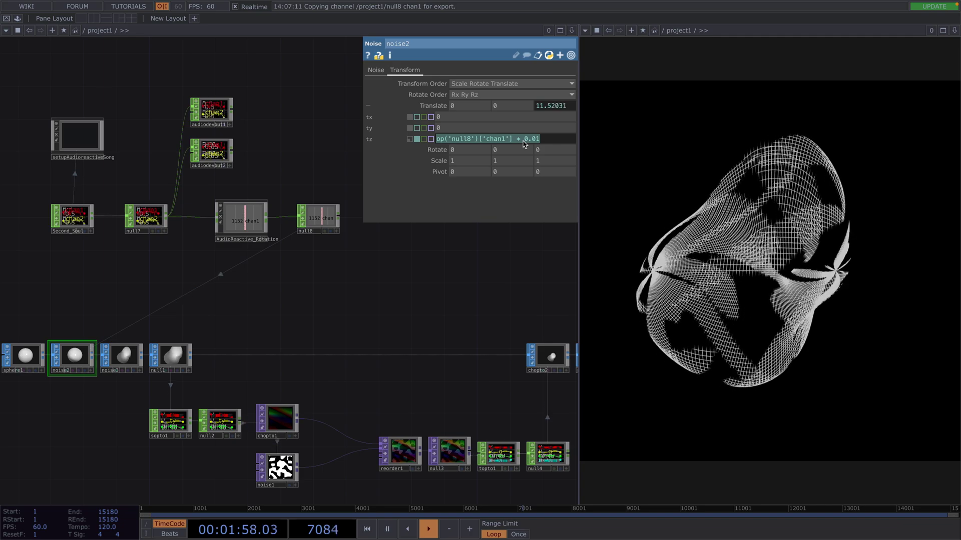
{"action": "left_click", "coordinate": [124, 351]}
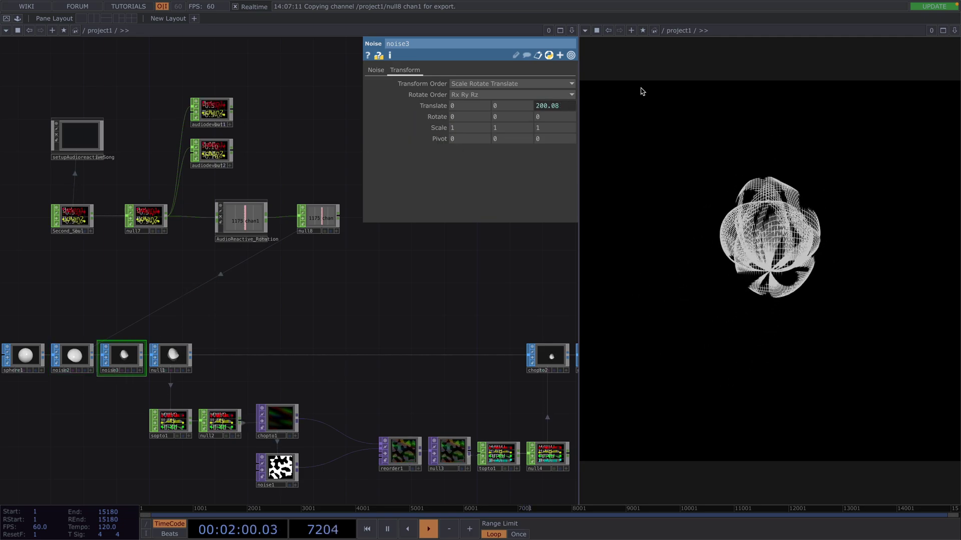
{"action": "left_click", "coordinate": [442, 105]}
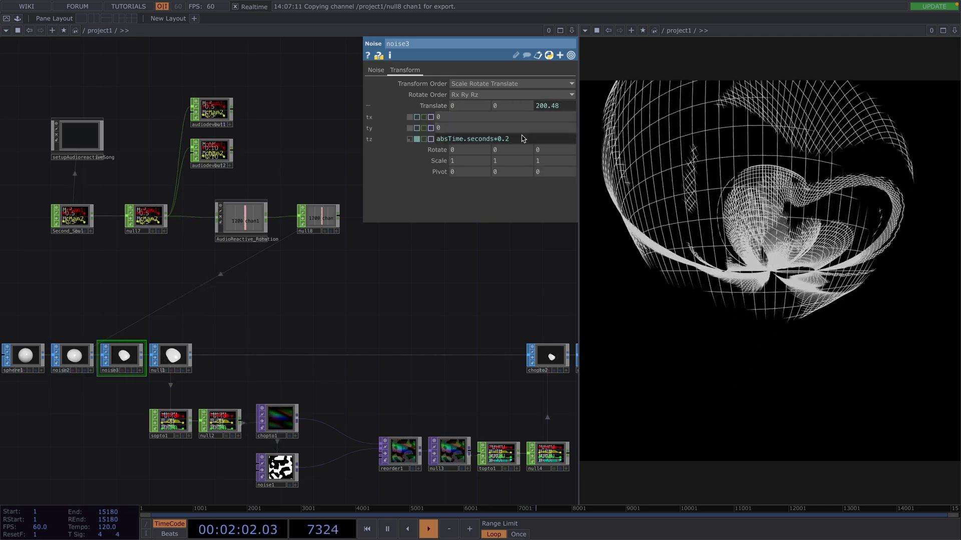
{"action": "type", "text": "op('null8')['chan1'] *0.03"}
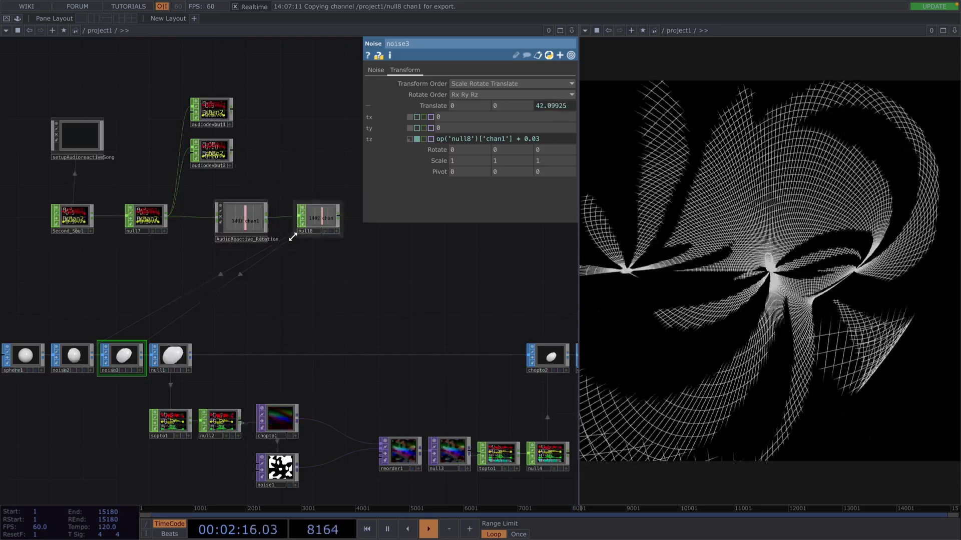
{"action": "key", "text": "p"}
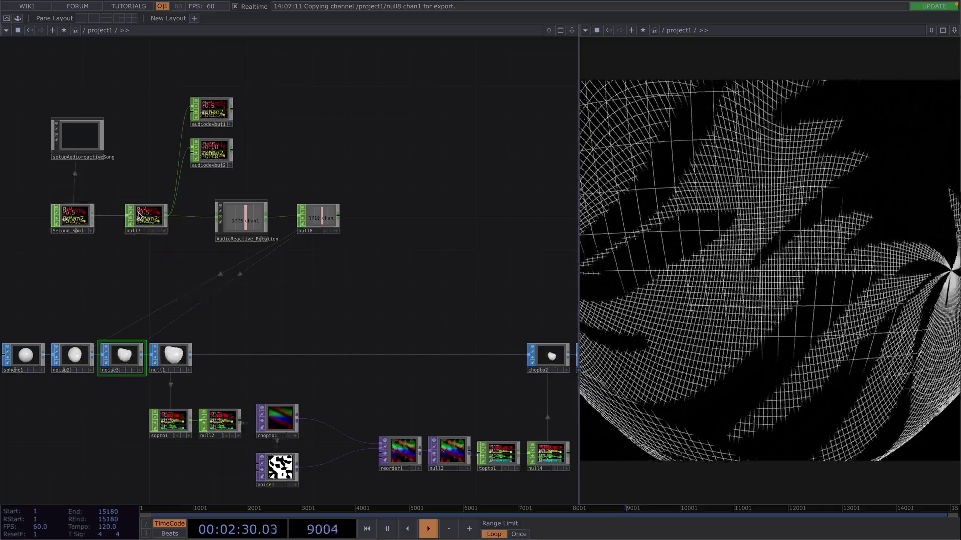
- Move the whole group of audio operators higher to make room above the sphere geometry chain
{"action": "left_click_drag", "start_coordinate": [87, 218], "coordinate": [59, 217]}
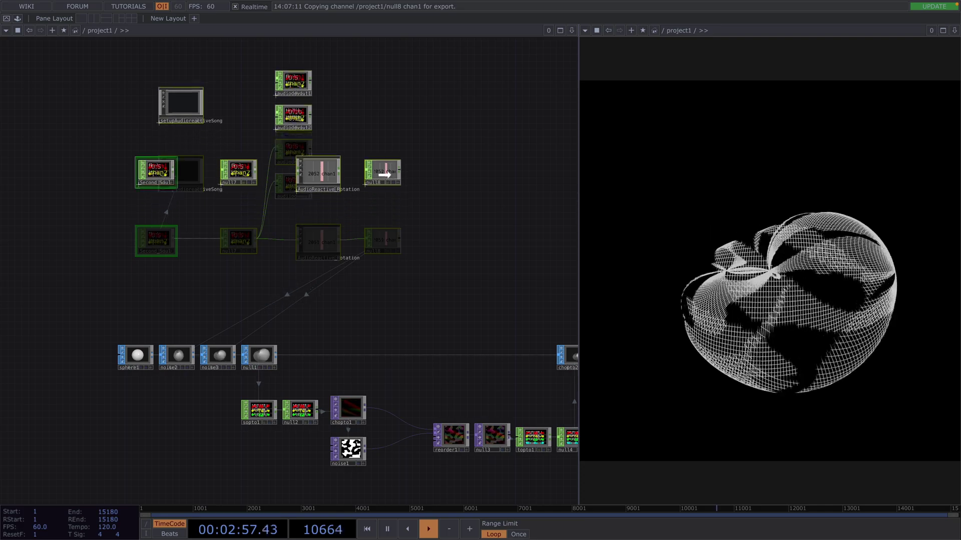
{"action": "scroll", "coordinate": [320, 185], "scroll_direction": "up", "scroll_amount": 3}
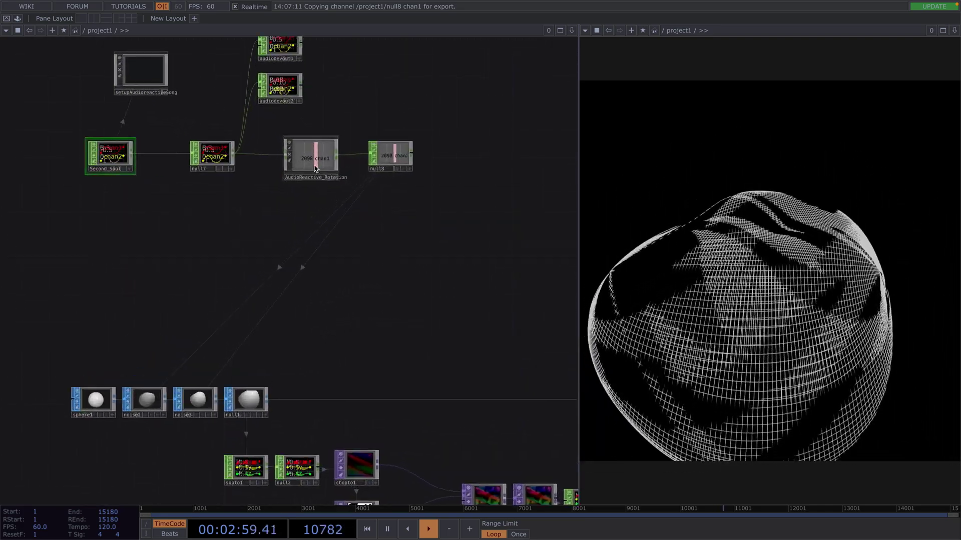
{"action": "scroll", "coordinate": [314, 178], "scroll_direction": "up", "scroll_amount": 1}
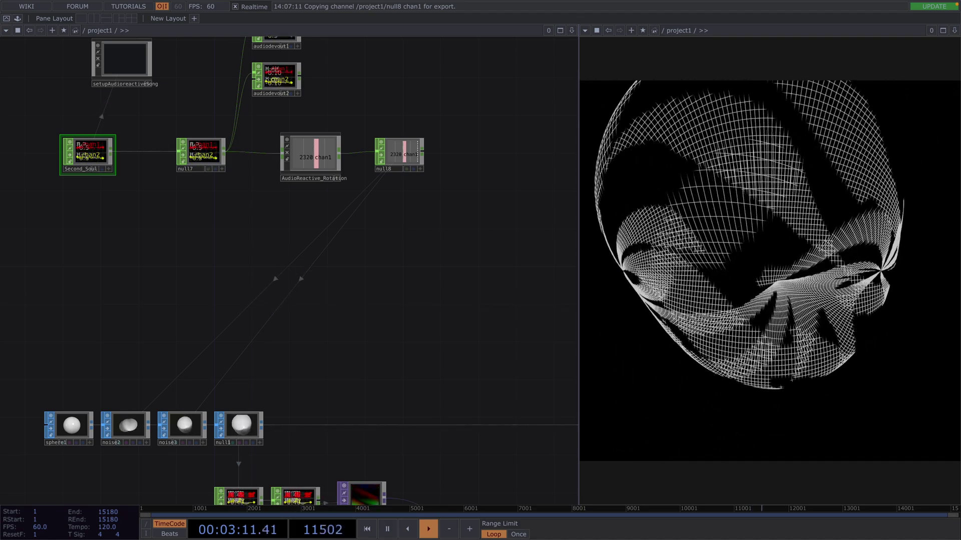
- Import the AudioReactive_Value.tox component below AudioReactive_Rotation and feed it from null7
{"action": "left_click_drag", "start_coordinate": [958, 172], "coordinate": [724, 175]}
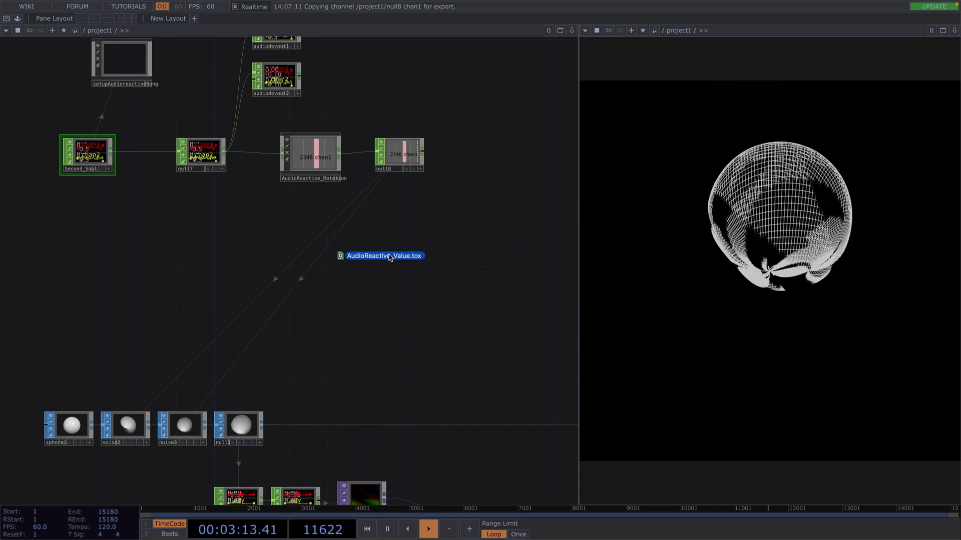
{"action": "left_click_drag", "start_coordinate": [327, 235], "coordinate": [308, 234]}
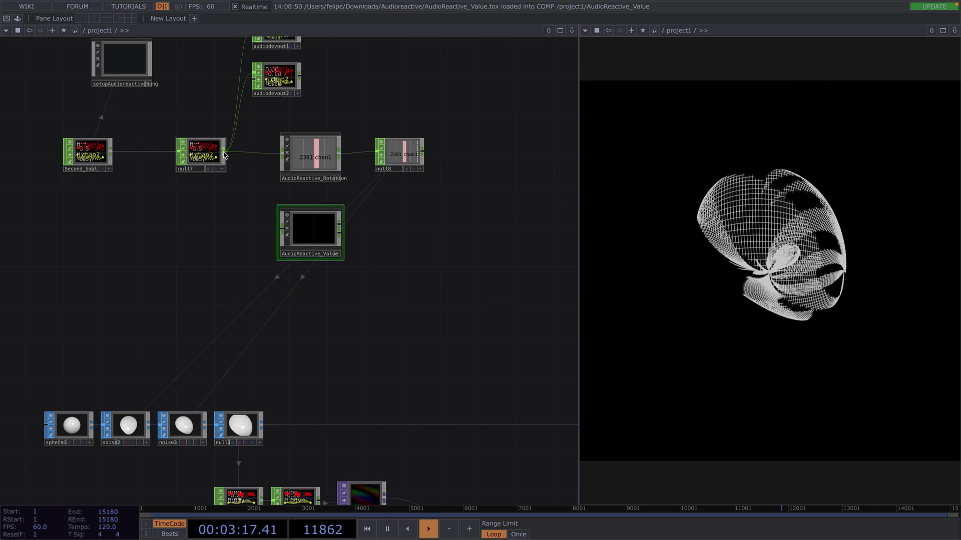
{"action": "left_click", "coordinate": [278, 229]}
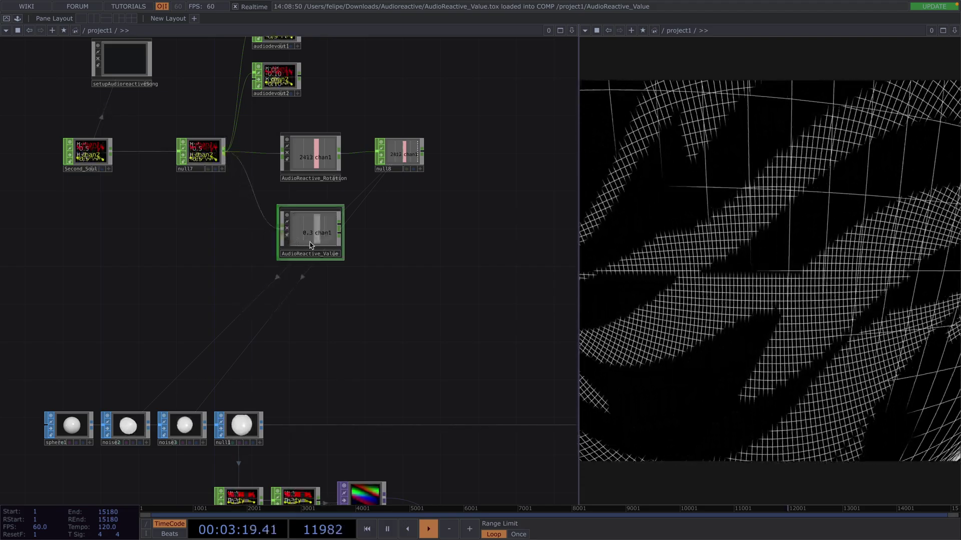
- Examine how the chan1 output of AudioReactive_Value responds to the playing song
{"action": "scroll", "coordinate": [315, 235], "scroll_direction": "up", "scroll_amount": 3}
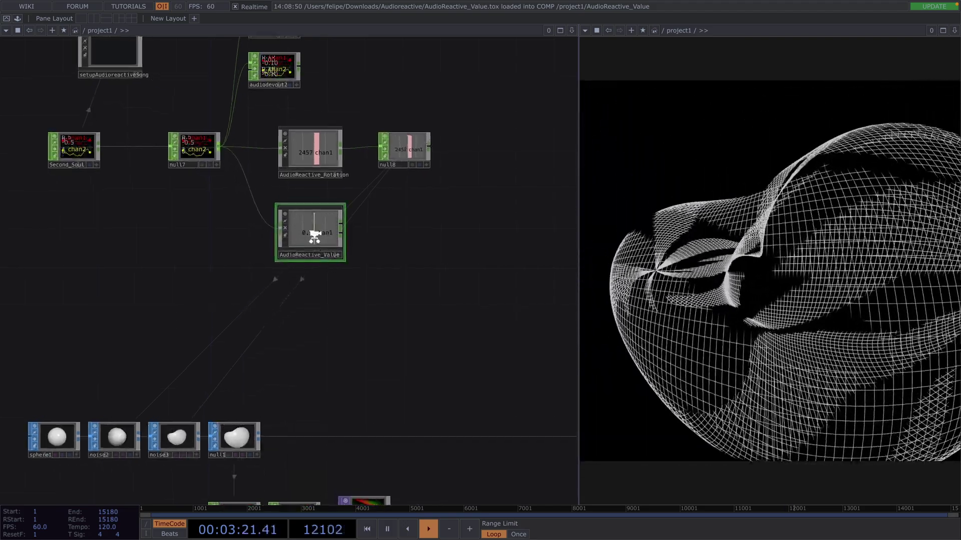
{"action": "scroll", "coordinate": [313, 239], "scroll_direction": "up", "scroll_amount": 2}
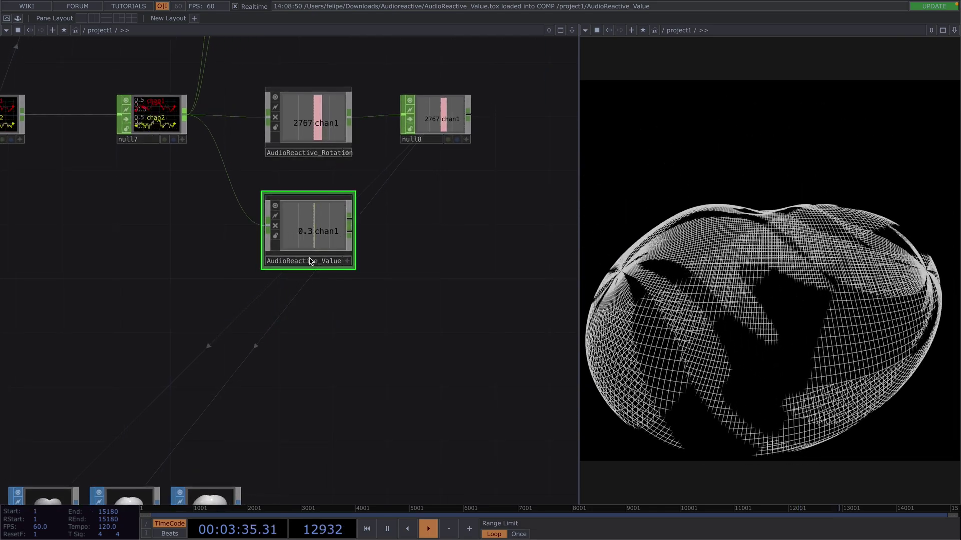
{"action": "scroll", "coordinate": [358, 311], "scroll_direction": "down", "scroll_amount": 1}
{"action": "left_click_drag", "start_coordinate": [377, 347], "coordinate": [332, 236]}
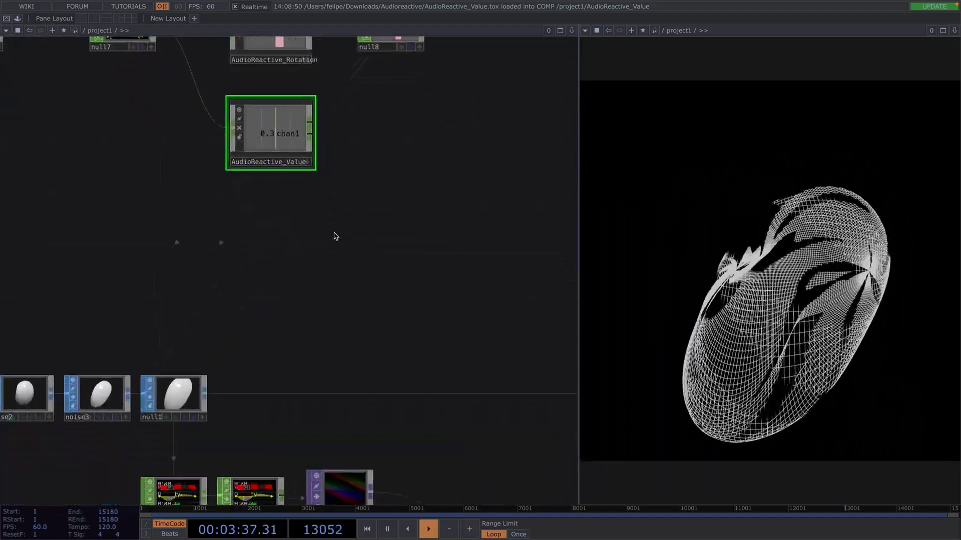
{"action": "scroll", "coordinate": [333, 242], "scroll_direction": "down", "scroll_amount": 2}
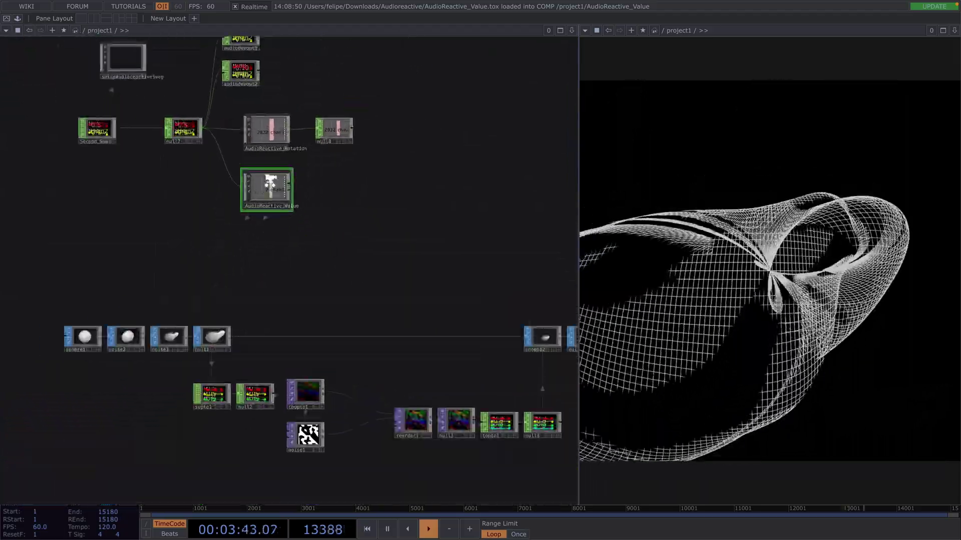
{"action": "scroll", "coordinate": [303, 189], "scroll_direction": "up", "scroll_amount": 5}
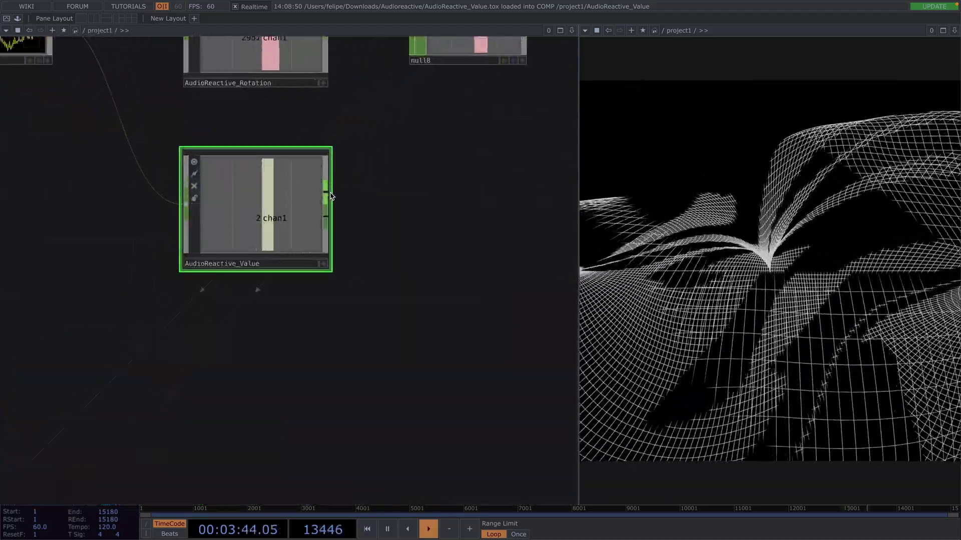
- Add Null operators null9 and null10 to the two outputs of AudioReactive_Value, stacked one above the other
{"action": "right_click", "coordinate": [327, 200]}
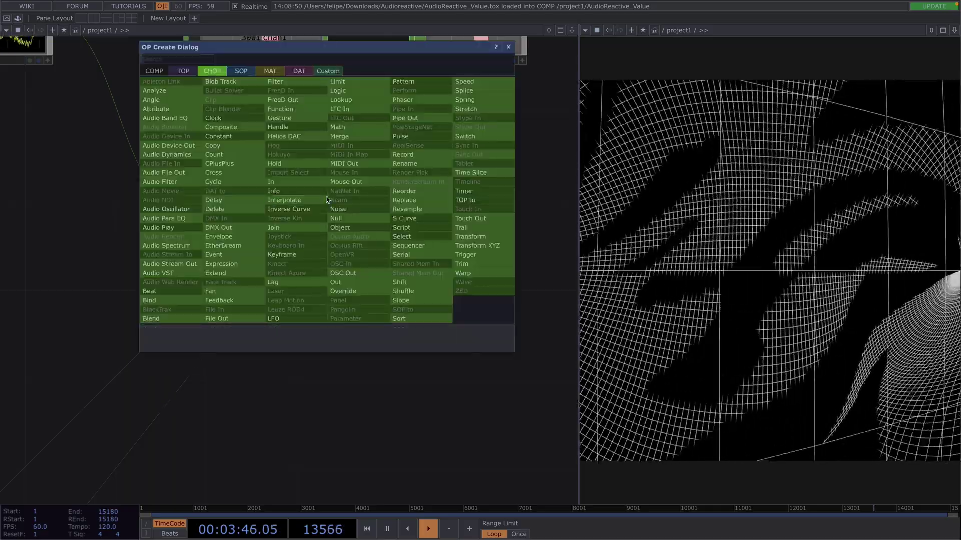
{"action": "left_click", "coordinate": [342, 215]}
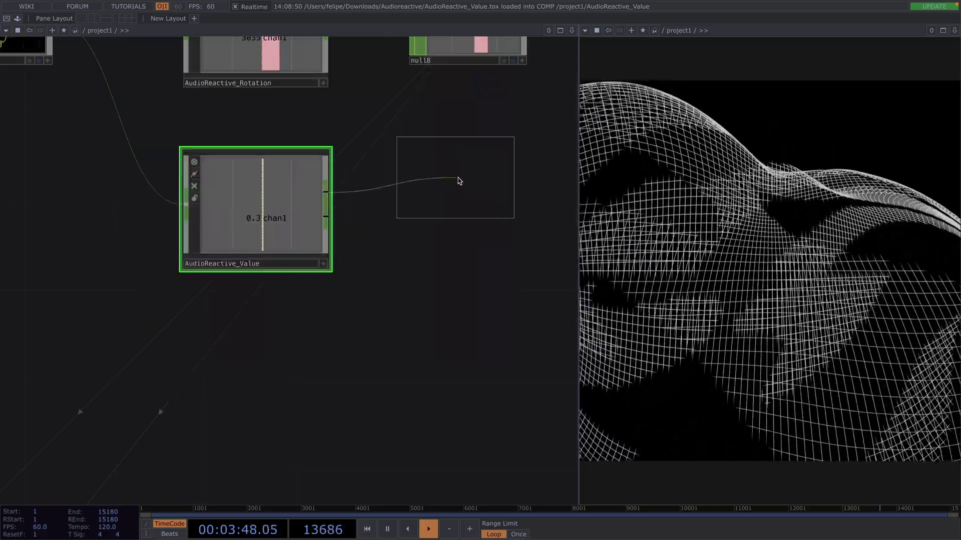
{"action": "left_click", "coordinate": [478, 178]}
{"action": "key", "text": "ctrl+c"}
{"action": "key", "text": "ctrl+v"}
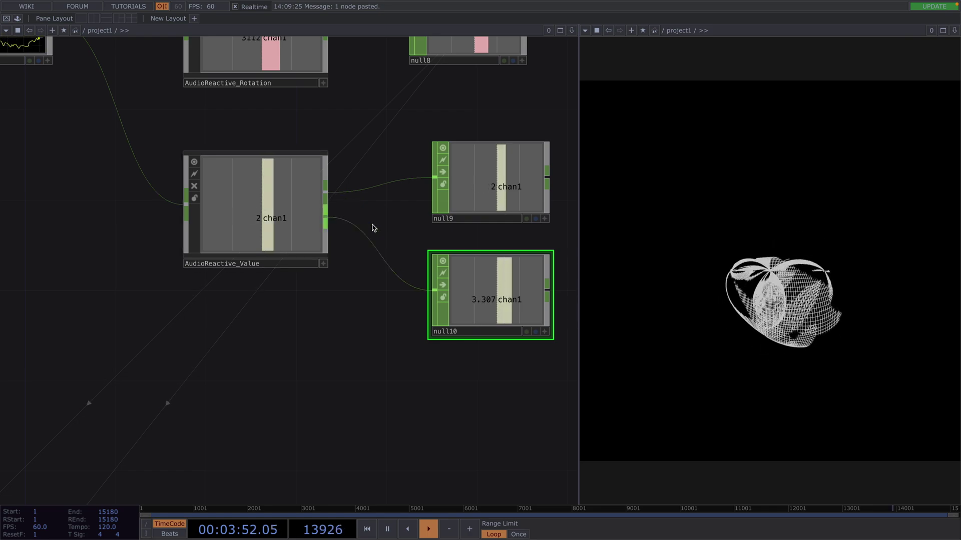
{"action": "left_click_drag", "start_coordinate": [353, 304], "coordinate": [293, 308]}
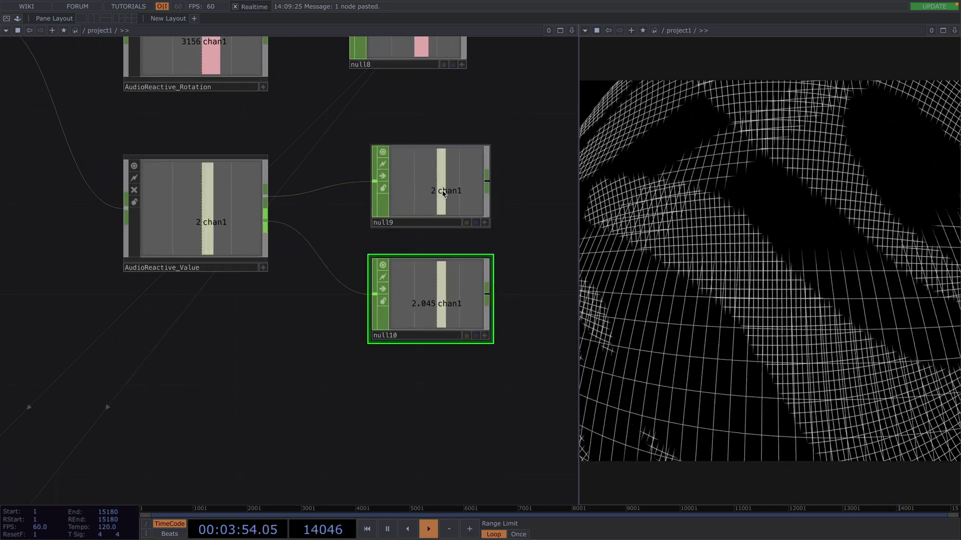
{"action": "left_click_drag", "start_coordinate": [437, 296], "coordinate": [436, 272]}
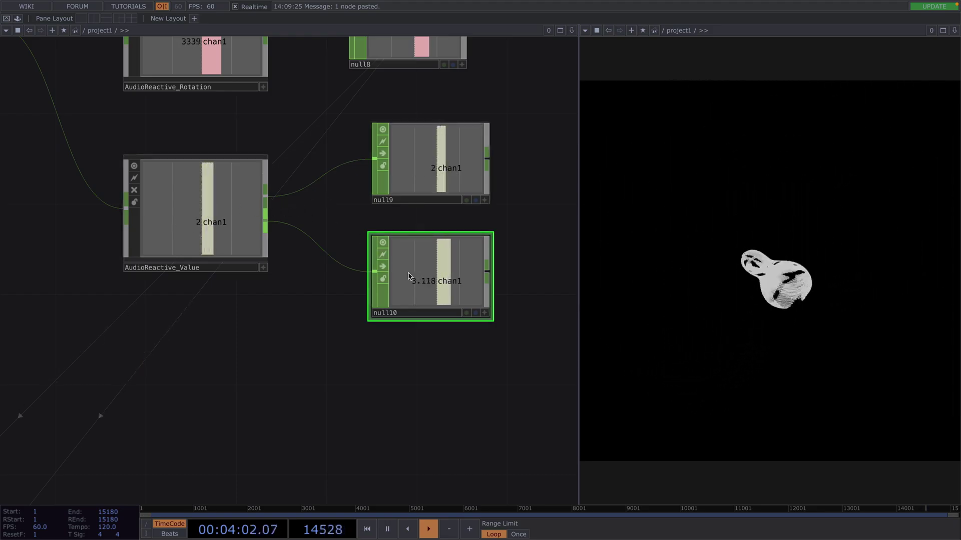
- Show the custom parameters of AudioReactive_Value with null9 and null10 in view beside them
{"action": "left_click", "coordinate": [161, 207]}
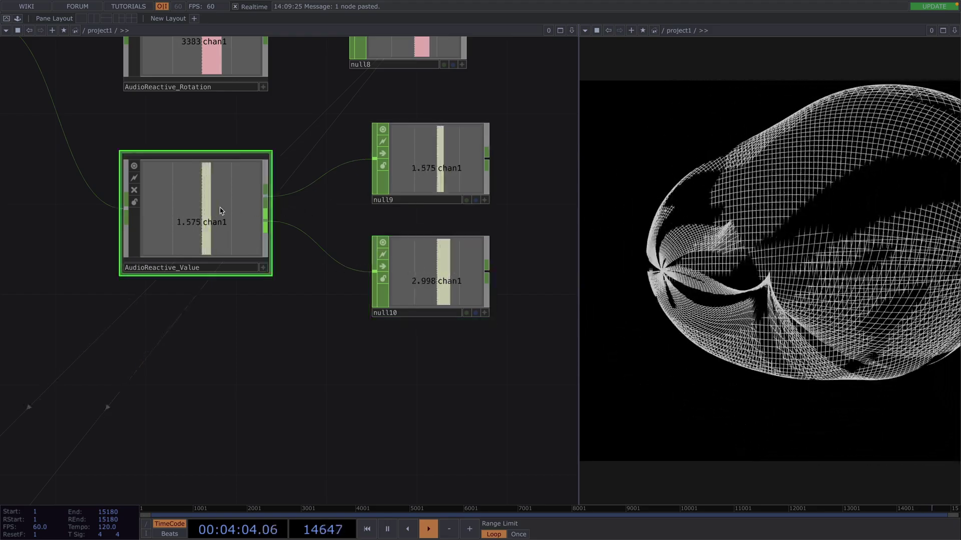
{"action": "key", "text": "p"}
{"action": "scroll", "coordinate": [285, 301], "scroll_direction": "right", "scroll_amount": 5}
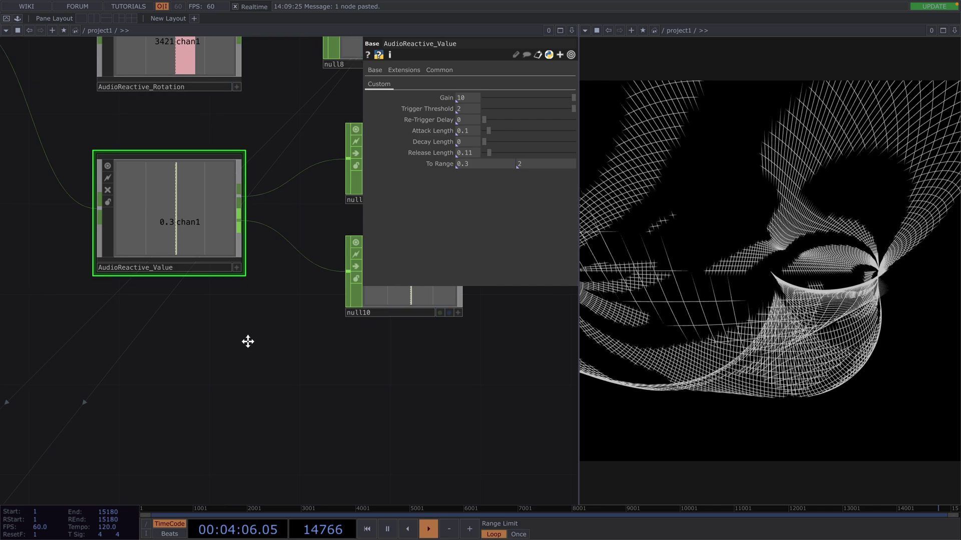
{"action": "scroll", "coordinate": [480, 352], "scroll_direction": "right", "scroll_amount": 3}
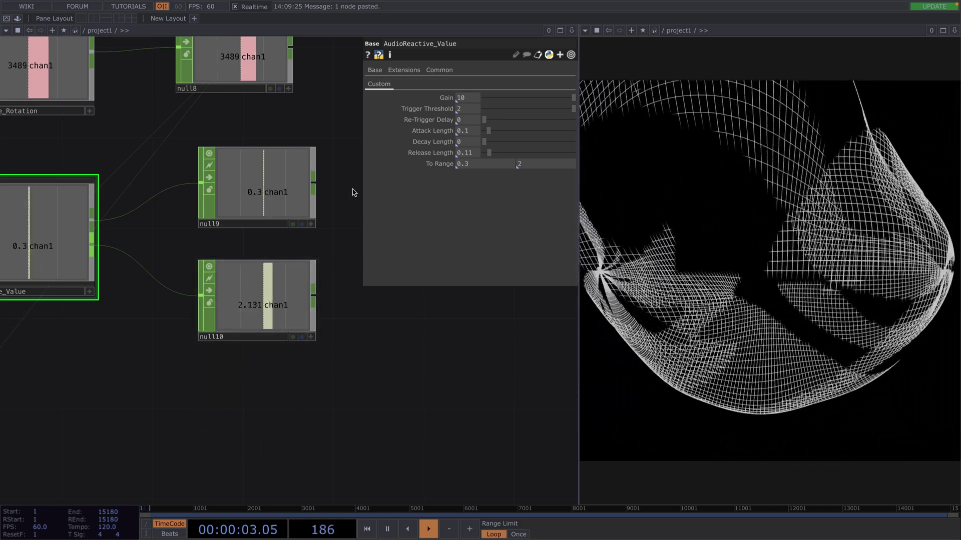
- Try lowering the Gain of AudioReactive_Value to 1.12 and restore it to 10 while watching null9 and null10
{"action": "left_click_drag", "start_coordinate": [571, 98], "coordinate": [494, 98]}
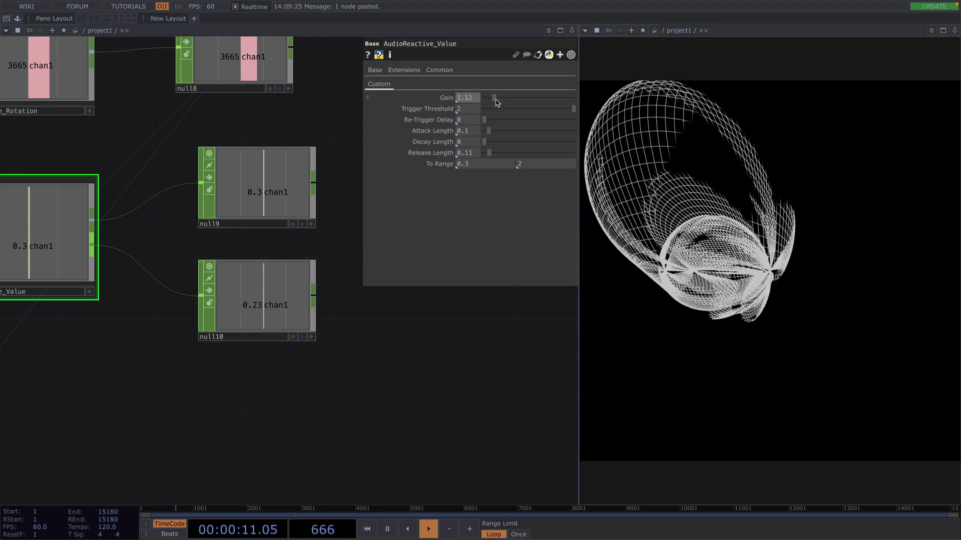
{"action": "left_click_drag", "start_coordinate": [495, 99], "coordinate": [522, 102]}
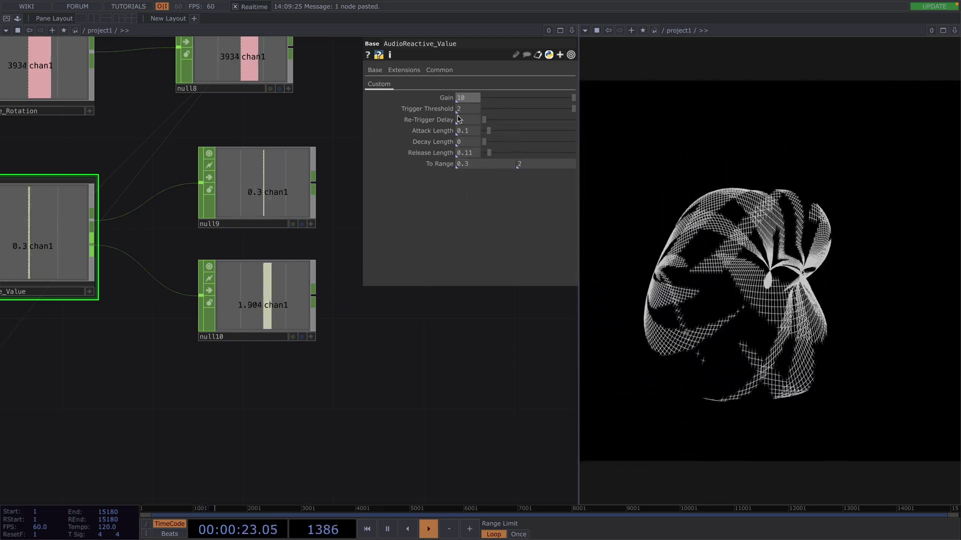
{"action": "left_click_drag", "start_coordinate": [360, 337], "coordinate": [401, 364]}
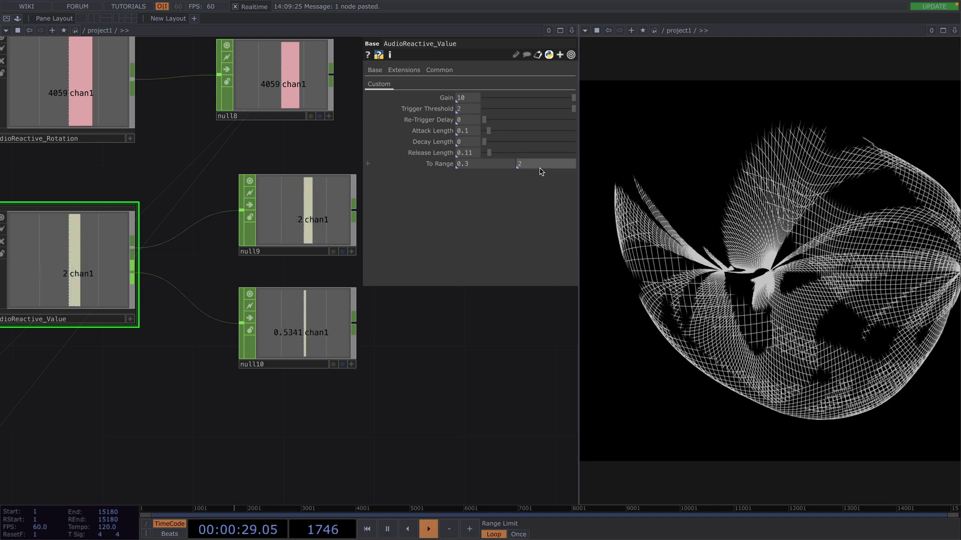
{"action": "scroll", "coordinate": [305, 344], "scroll_direction": "up", "scroll_amount": 2}
{"action": "scroll", "coordinate": [305, 344], "scroll_direction": "up", "scroll_amount": 2}
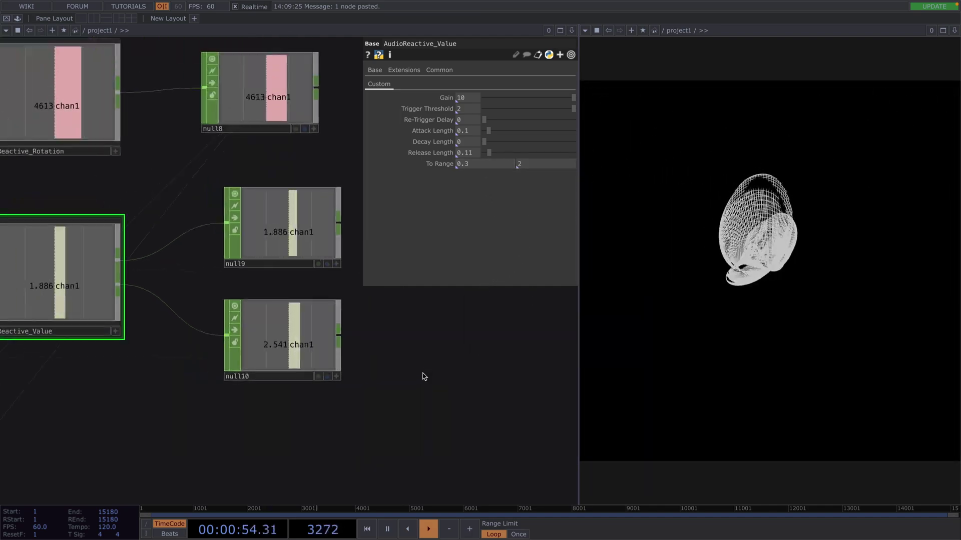
- Try different Period values on noise1 to find a usable range, ending at 1.1
{"action": "scroll", "coordinate": [408, 343], "scroll_direction": "down", "scroll_amount": 3}
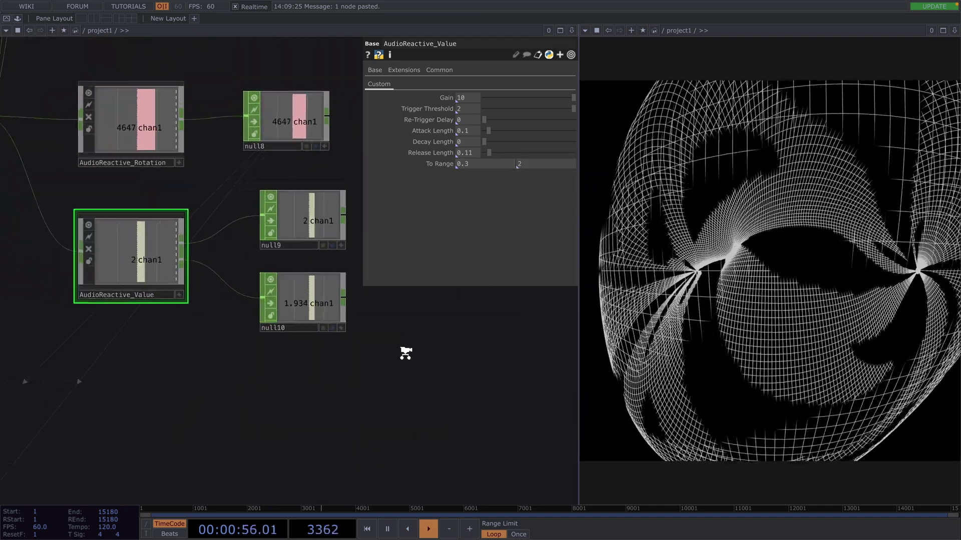
{"action": "scroll", "coordinate": [363, 313], "scroll_direction": "down", "scroll_amount": 2}
{"action": "left_click_drag", "start_coordinate": [362, 314], "coordinate": [363, 249]}
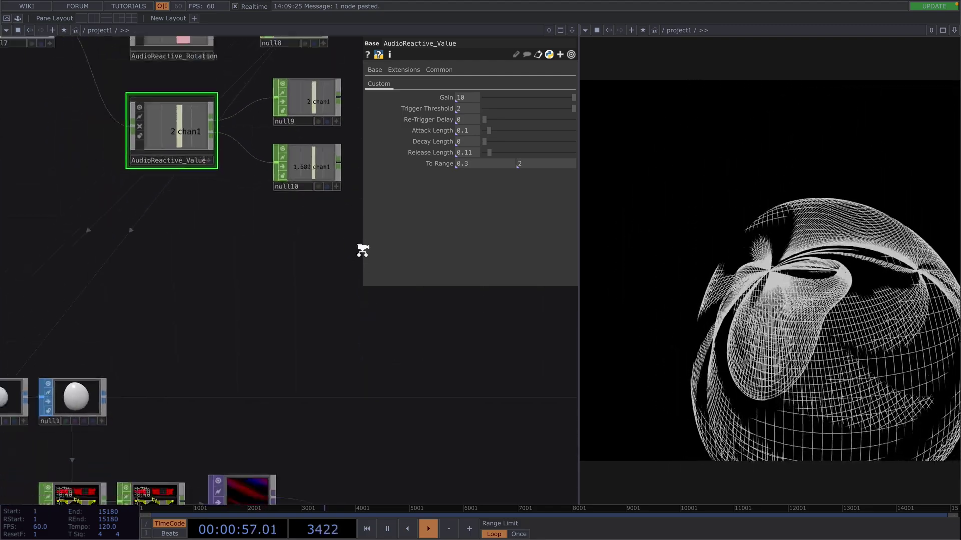
{"action": "scroll", "coordinate": [355, 425], "scroll_direction": "down", "scroll_amount": 1}
{"action": "left_click_drag", "start_coordinate": [355, 424], "coordinate": [338, 297]}
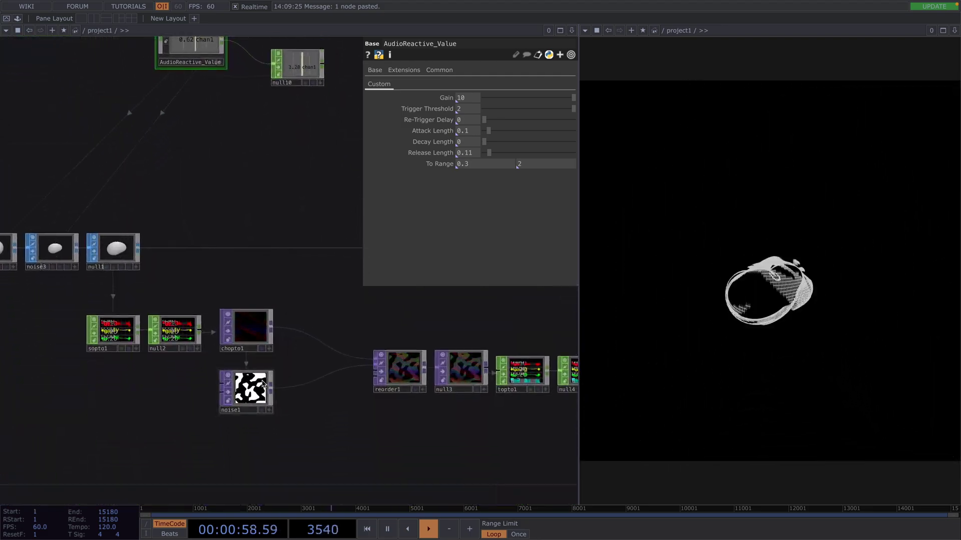
{"action": "left_click", "coordinate": [248, 390]}
{"action": "left_click_drag", "start_coordinate": [251, 209], "coordinate": [265, 360]}
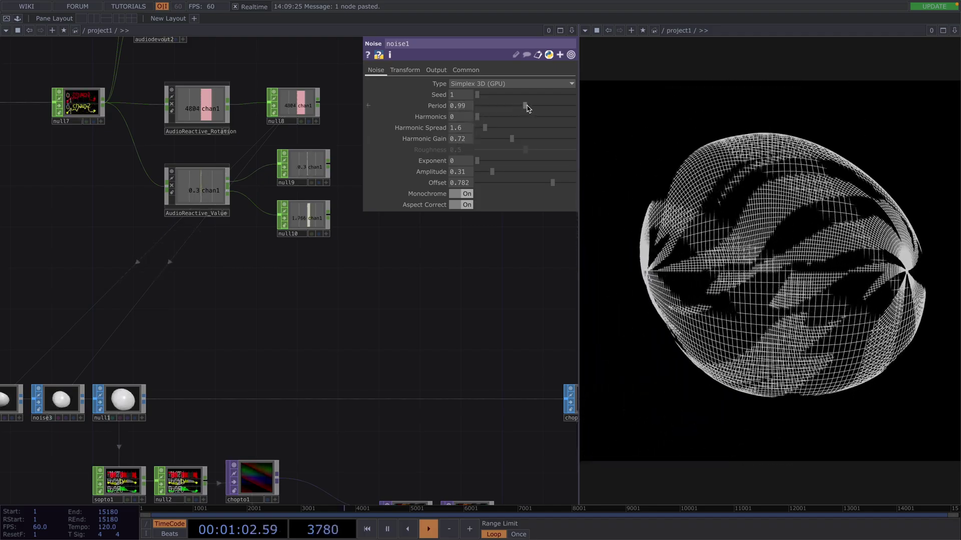
{"action": "left_click_drag", "start_coordinate": [518, 121], "coordinate": [559, 132]}
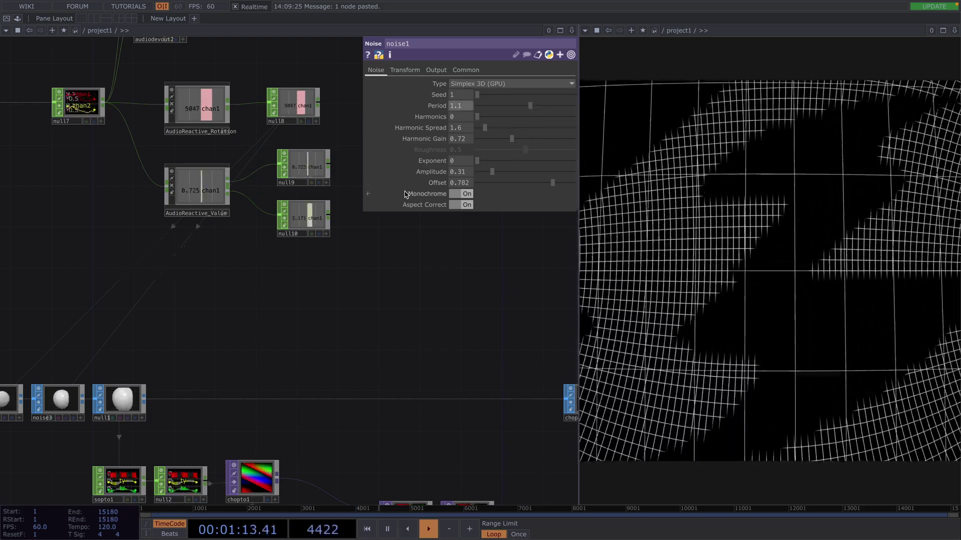
- Set the To Range of AudioReactive_Value to 0.5 and 1.8
{"action": "left_click", "coordinate": [223, 189]}
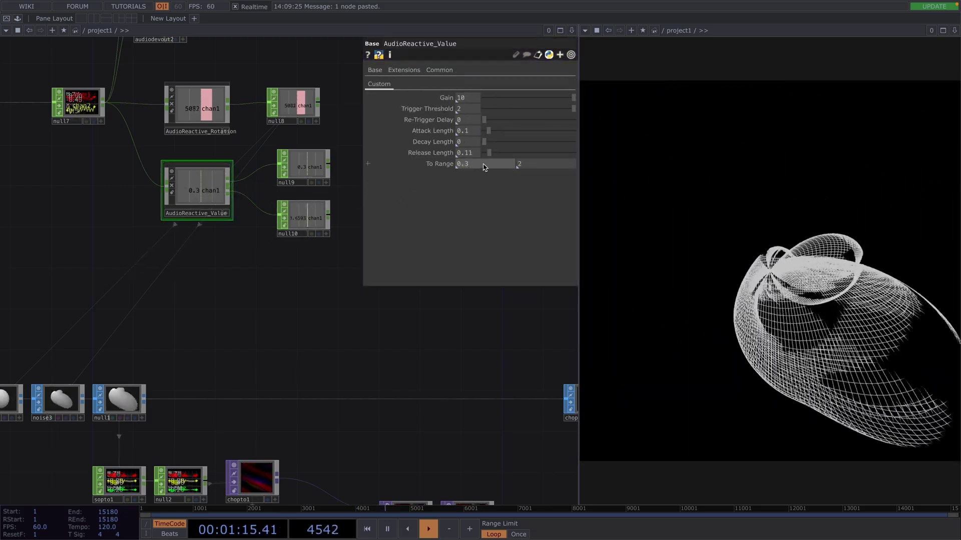
{"action": "mouse_move", "coordinate": [428, 170]}
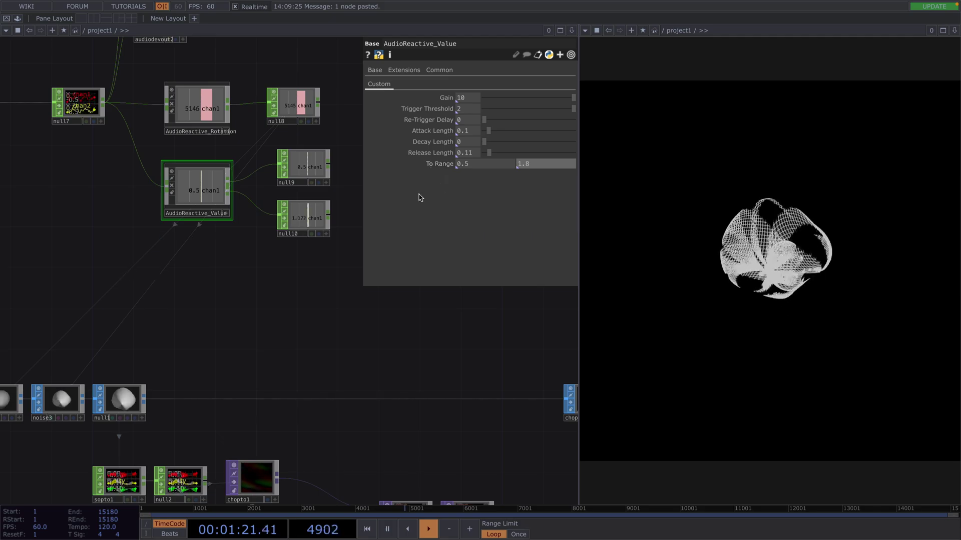
- Drive the Period of noise1 with the chan1 channel of null9
{"action": "left_click", "coordinate": [306, 167]}
{"action": "scroll", "coordinate": [307, 167], "scroll_direction": "up", "scroll_amount": 3}
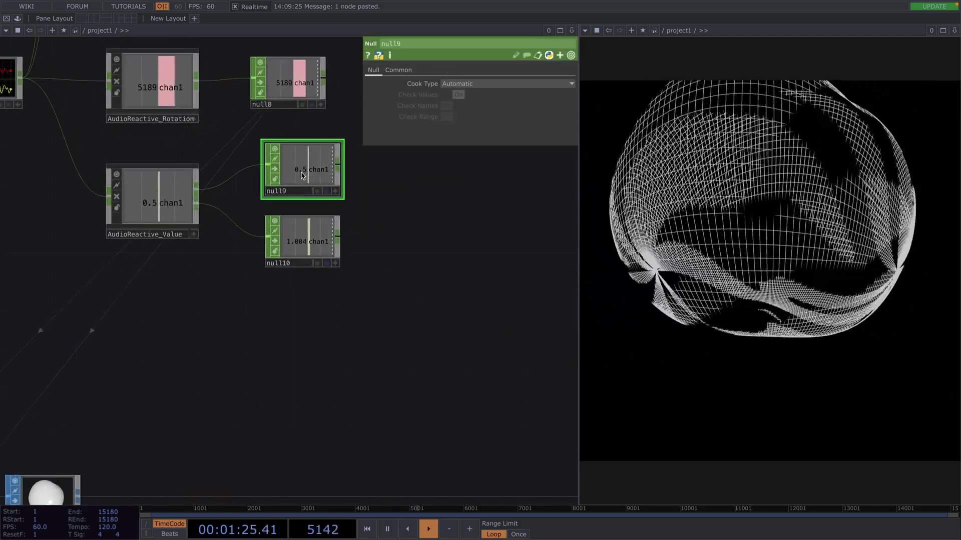
{"action": "scroll", "coordinate": [322, 414], "scroll_direction": "down", "scroll_amount": 1}
{"action": "left_click_drag", "start_coordinate": [322, 413], "coordinate": [275, 260]}
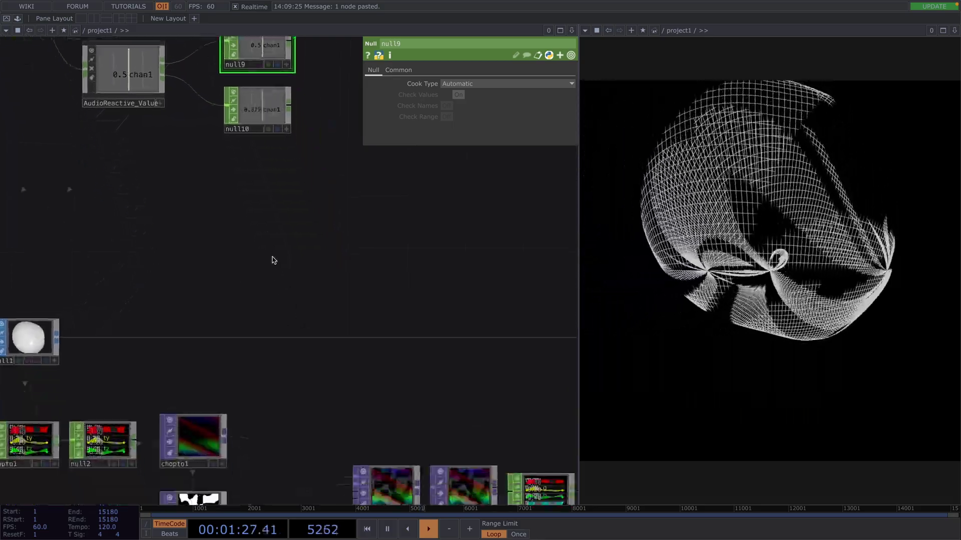
{"action": "scroll", "coordinate": [275, 260], "scroll_direction": "down", "scroll_amount": 1}
{"action": "left_click", "coordinate": [199, 457]}
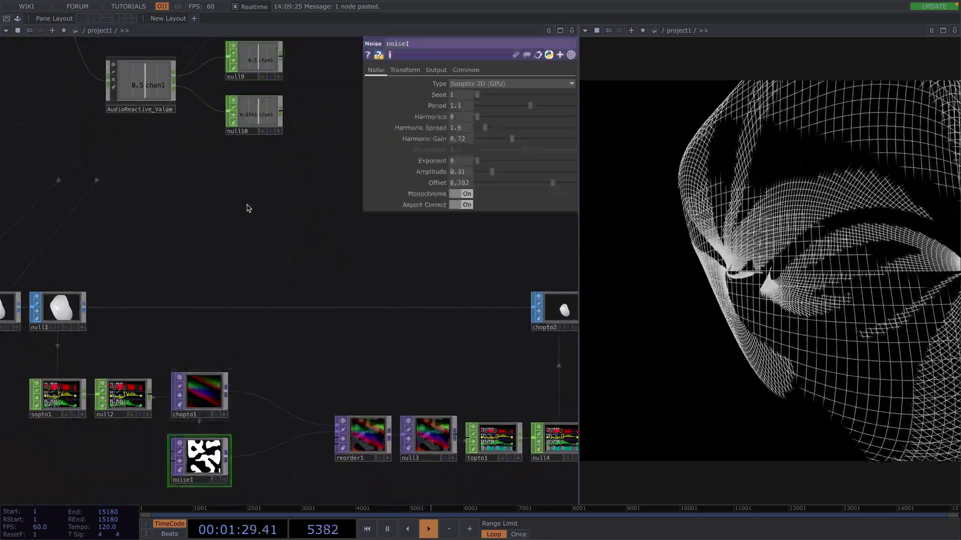
{"action": "scroll", "coordinate": [300, 300], "scroll_direction": "down", "scroll_amount": 3}
{"action": "scroll", "coordinate": [317, 208], "scroll_direction": "up", "scroll_amount": 3}
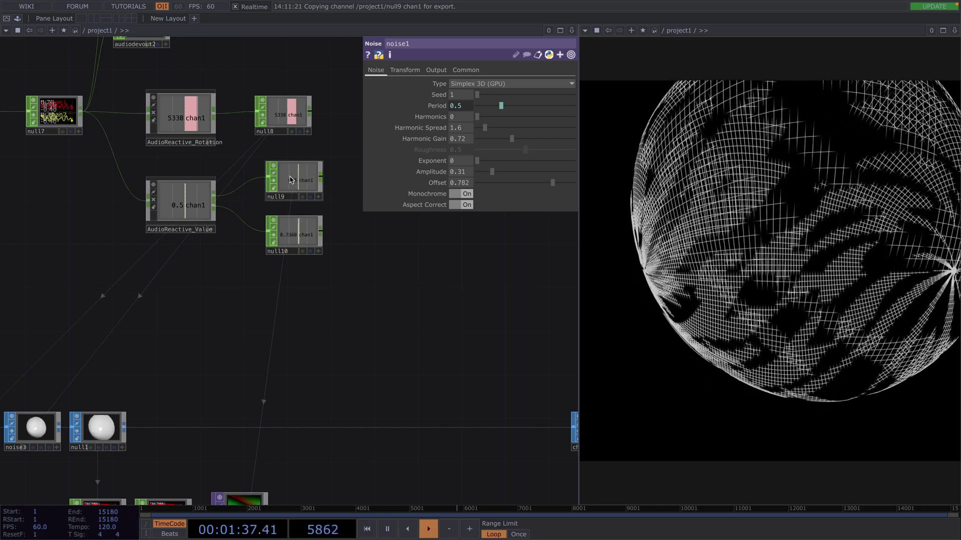
- Bring up the AudioReactive_Value parameters for a check and hide the parameter window
{"action": "scroll", "coordinate": [293, 236], "scroll_direction": "up", "scroll_amount": 3}
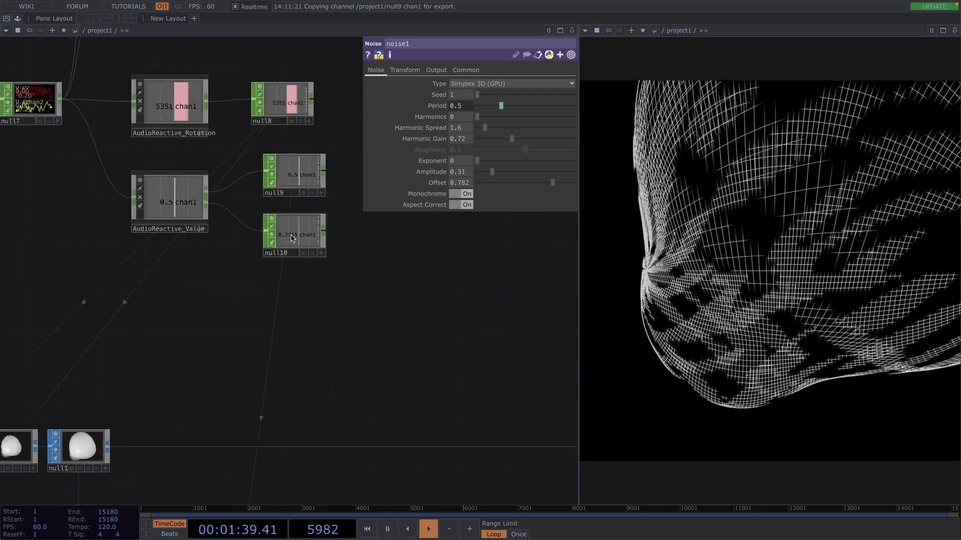
{"action": "left_click", "coordinate": [199, 208]}
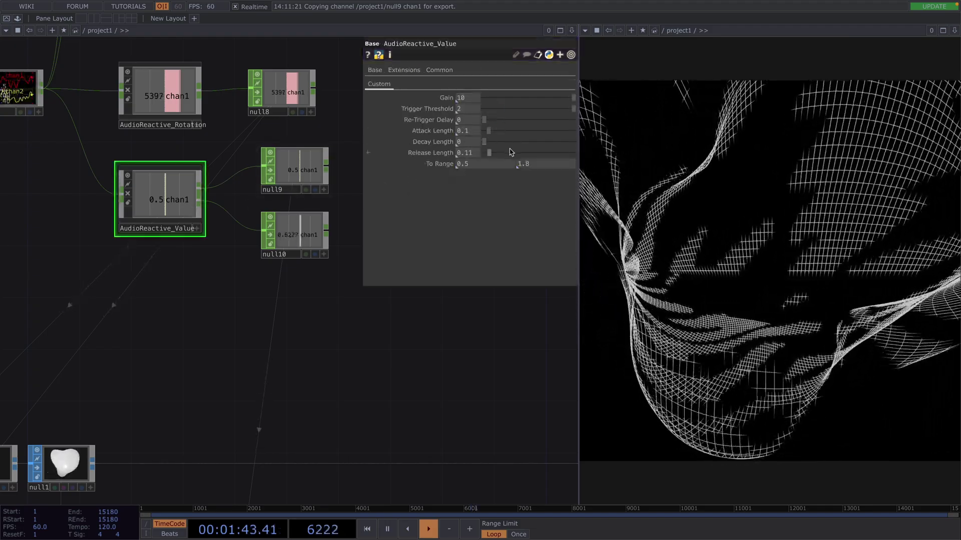
{"action": "key", "text": "p"}
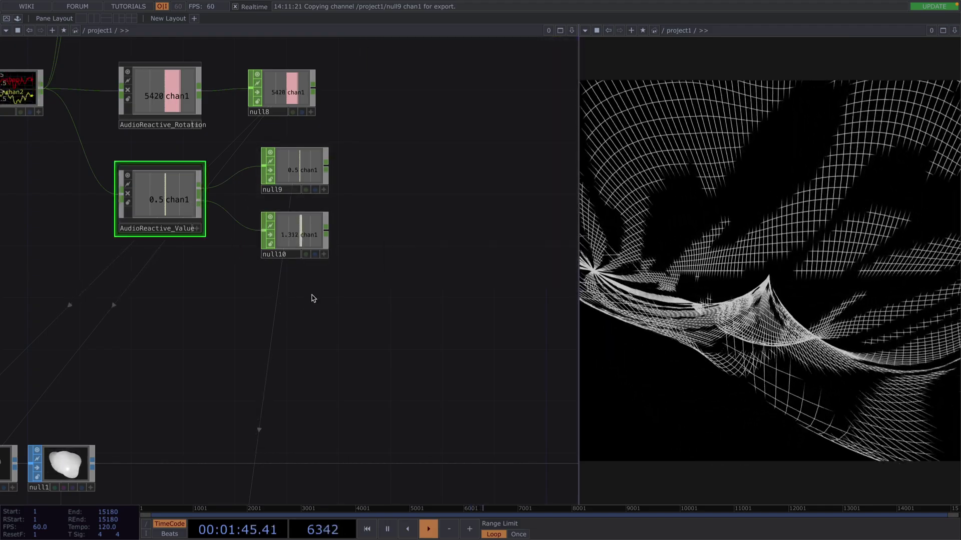
- Examine the whole network, from the audio operators to the noise and render chains, and how the sphere reacts to the song
{"action": "left_click_drag", "start_coordinate": [313, 300], "coordinate": [264, 247]}
{"action": "scroll", "coordinate": [263, 256], "scroll_direction": "down", "scroll_amount": 3}
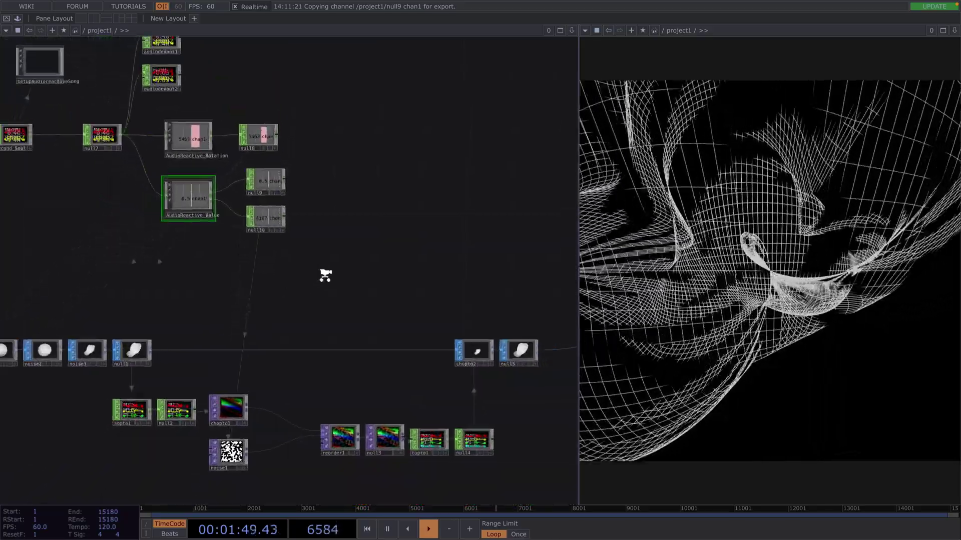
{"action": "scroll", "coordinate": [350, 283], "scroll_direction": "down", "scroll_amount": 2}
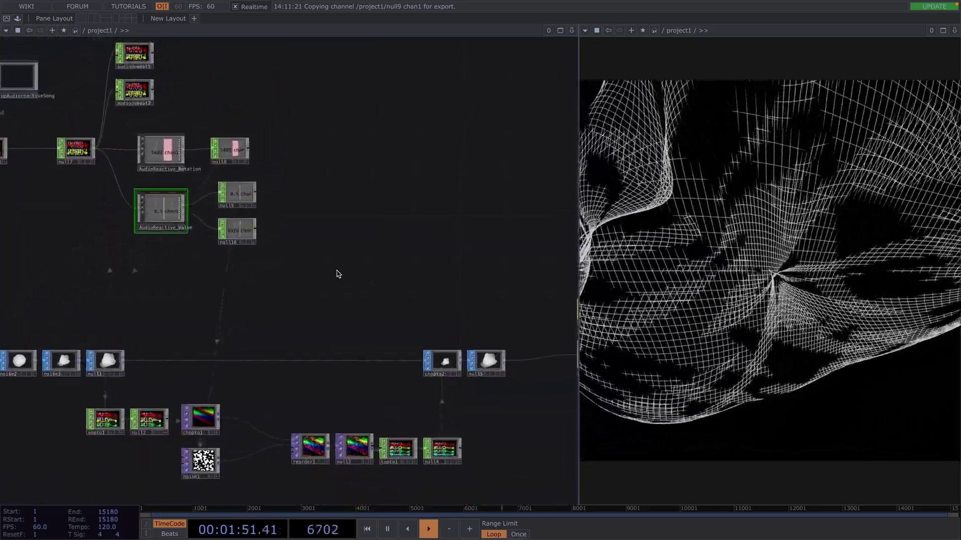
{"action": "left_click_drag", "start_coordinate": [310, 252], "coordinate": [342, 270]}
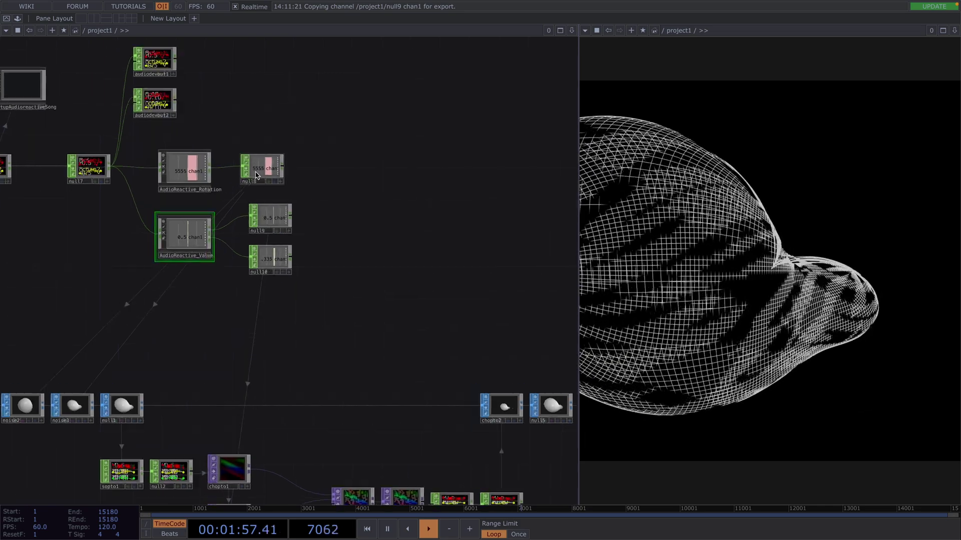
{"action": "scroll", "coordinate": [247, 173], "scroll_direction": "up", "scroll_amount": 3}
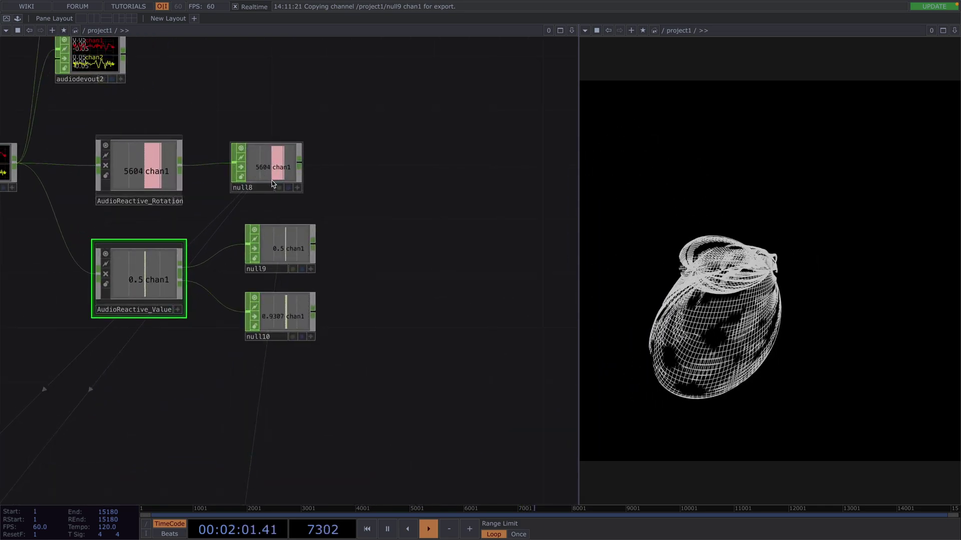
{"action": "left_click", "coordinate": [149, 158]}
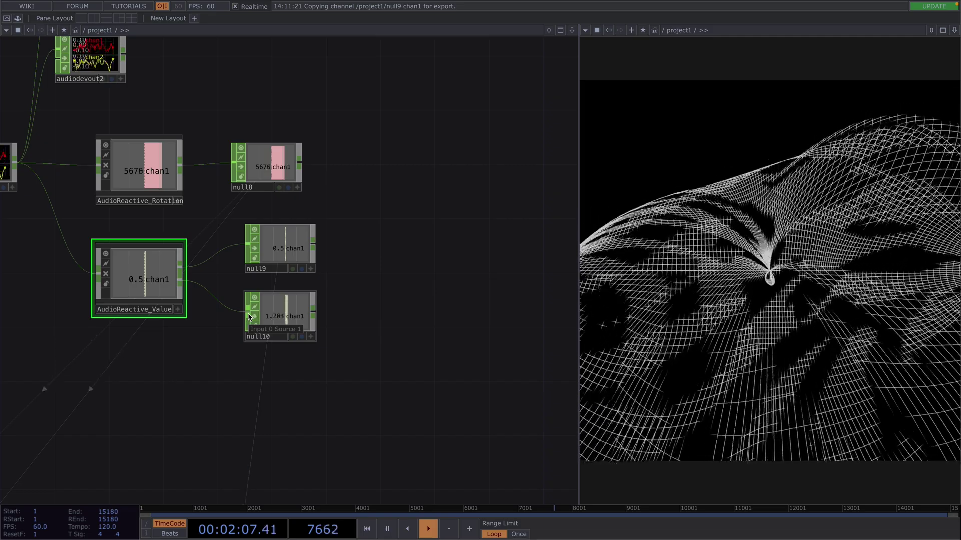
{"action": "left_click_drag", "start_coordinate": [333, 378], "coordinate": [349, 283]}
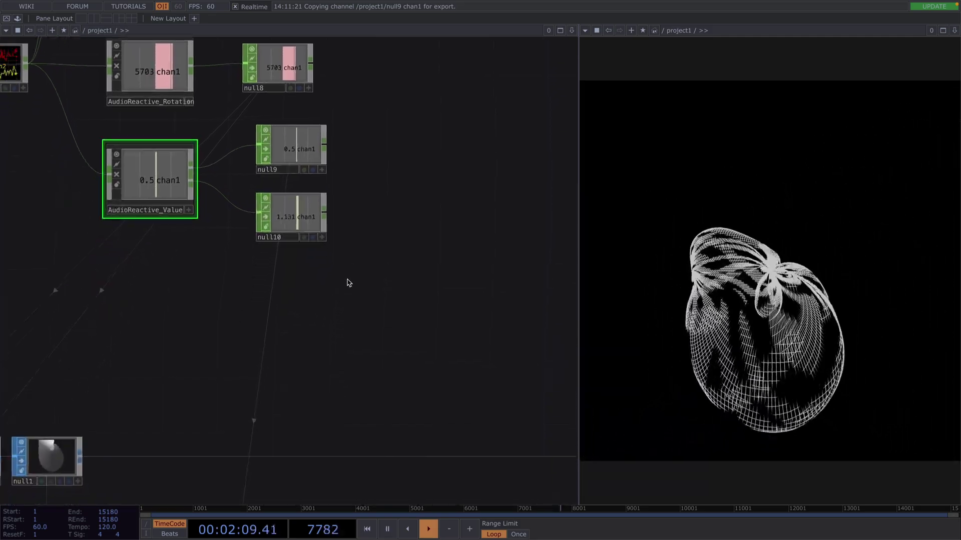
{"action": "scroll", "coordinate": [349, 283], "scroll_direction": "down", "scroll_amount": 3}
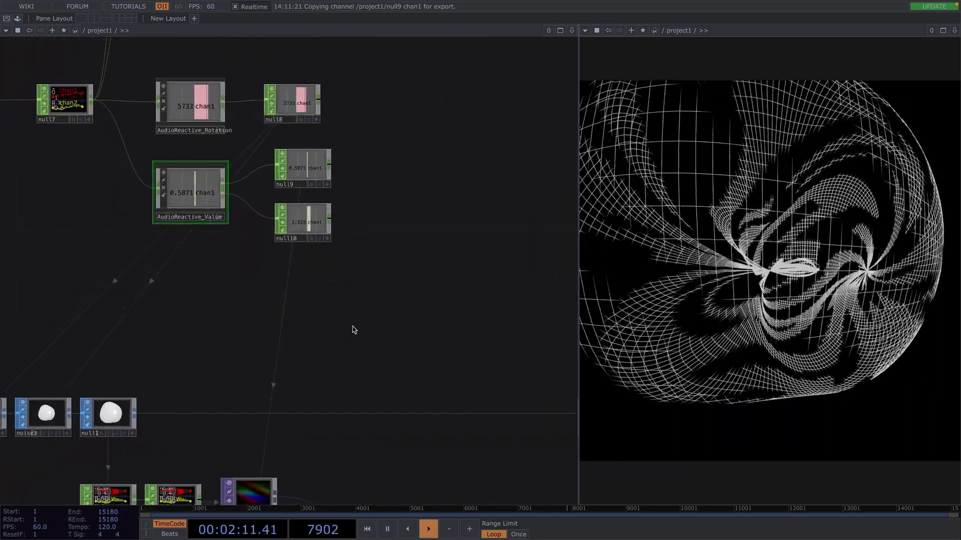
{"action": "scroll", "coordinate": [354, 330], "scroll_direction": "down", "scroll_amount": 1}
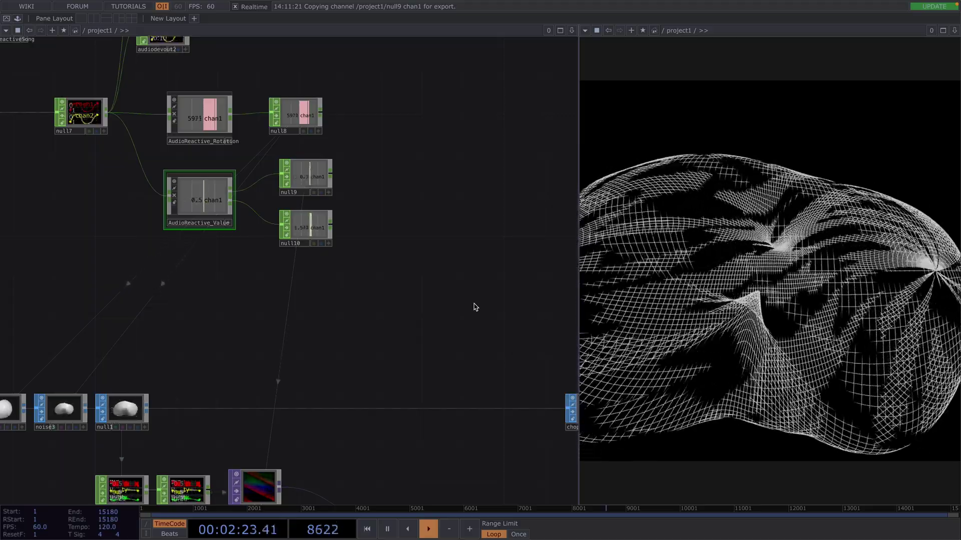
{"action": "scroll", "coordinate": [429, 311], "scroll_direction": "down", "scroll_amount": 5}
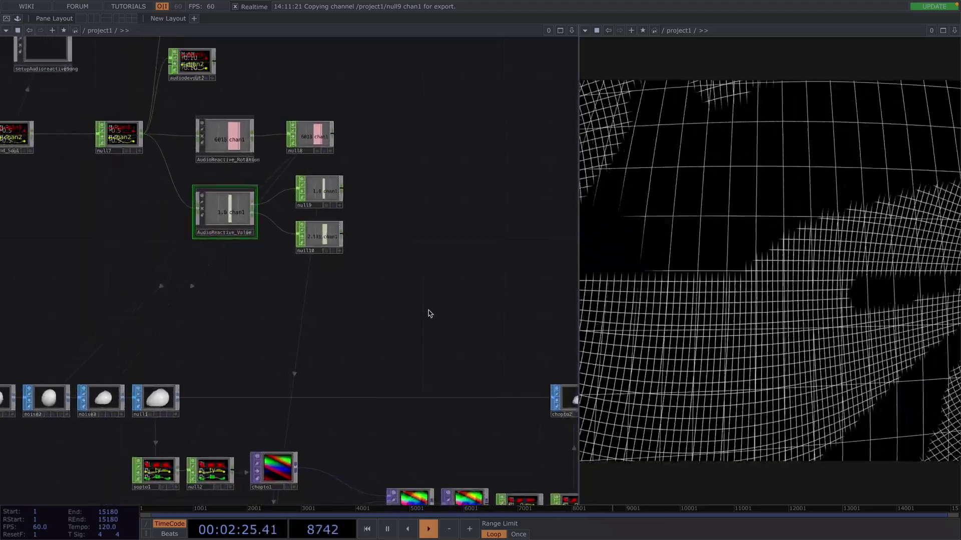
{"action": "scroll", "coordinate": [429, 311], "scroll_direction": "down", "scroll_amount": 4}
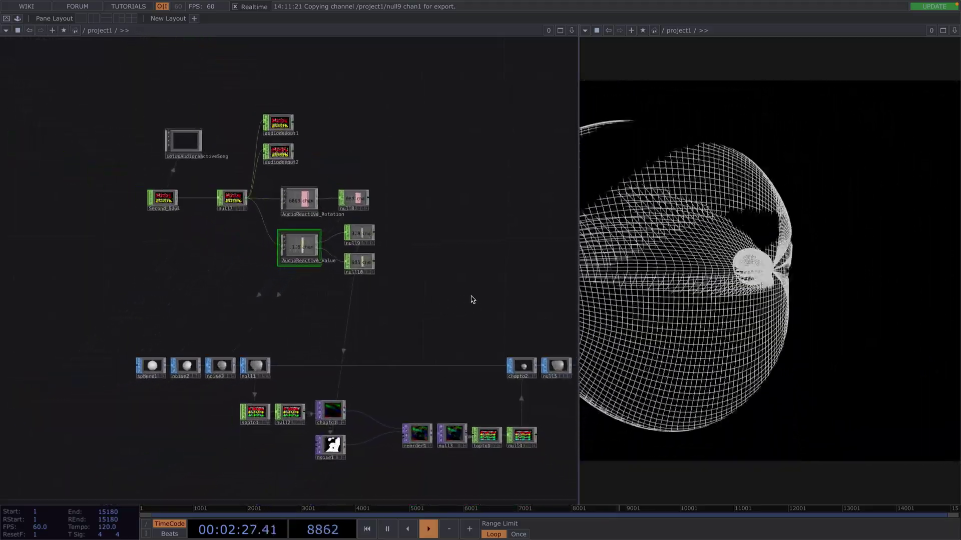
{"action": "left_click_drag", "start_coordinate": [474, 296], "coordinate": [375, 293]}
{"action": "scroll", "coordinate": [376, 294], "scroll_direction": "down", "scroll_amount": 3}
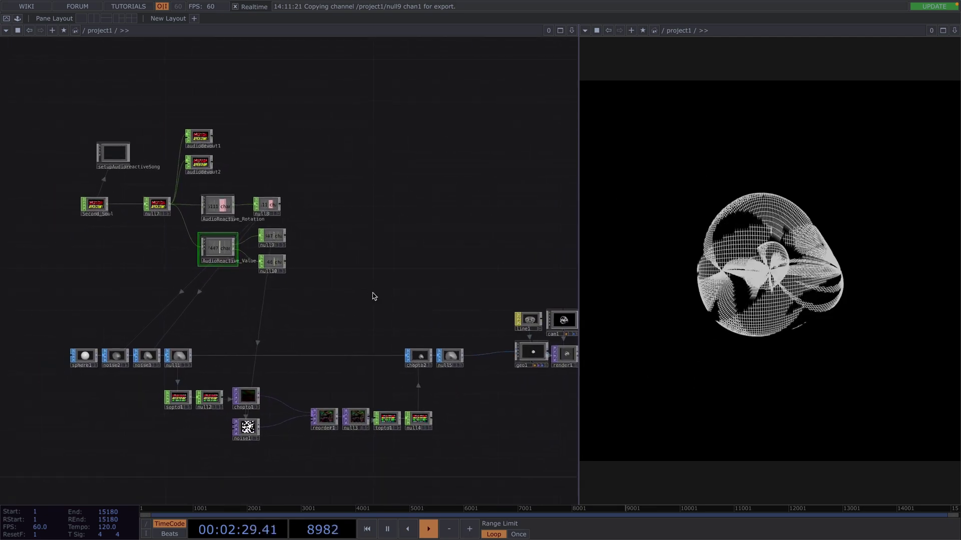